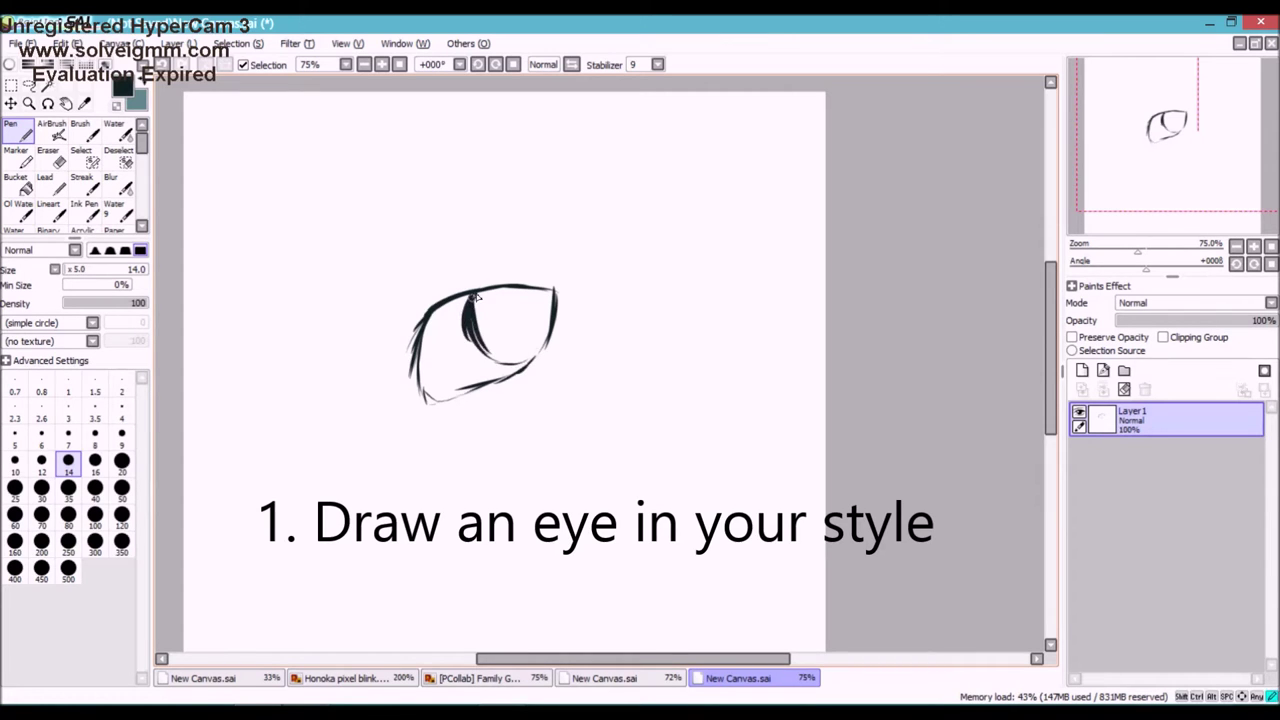
# Thicken the upper lash line and draw pointed lashes along it and at both eye corners with the Pen at size 14
pyautogui.moveTo(1140, 252); pyautogui.dragTo(1161, 252)
pyautogui.click(1187, 128)
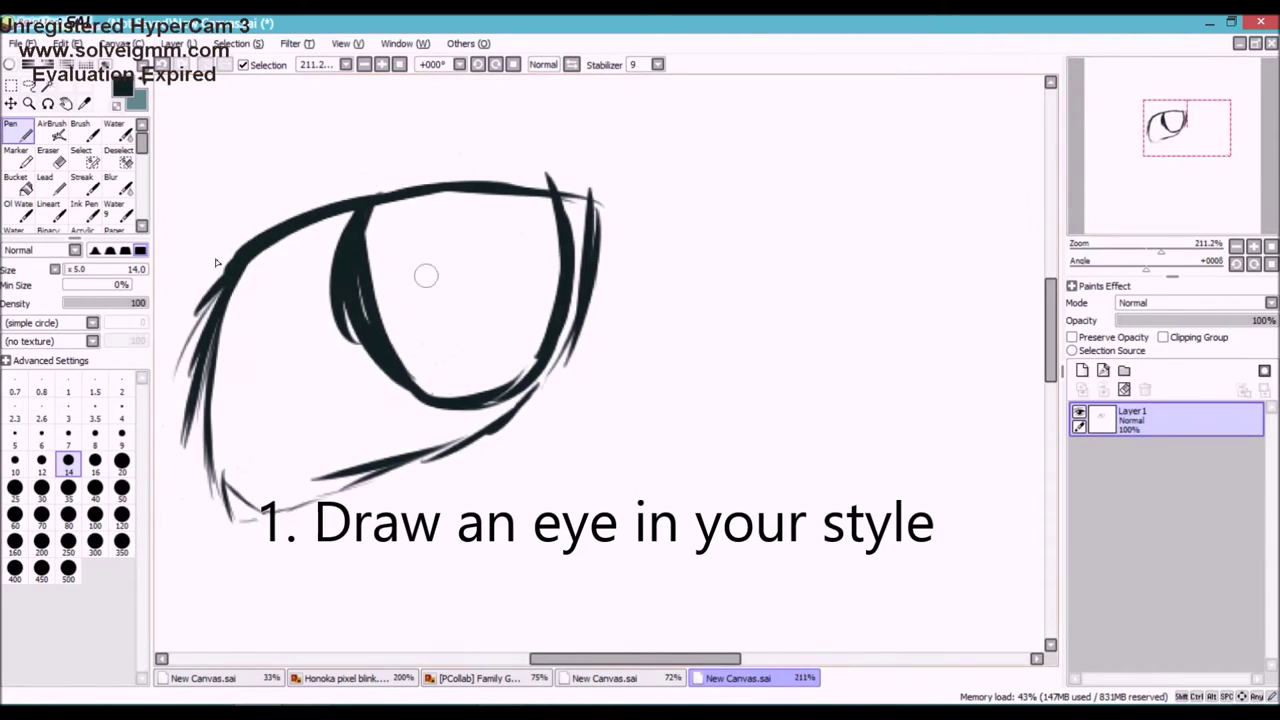
pyautogui.click(50, 158)
pyautogui.click(68, 437)
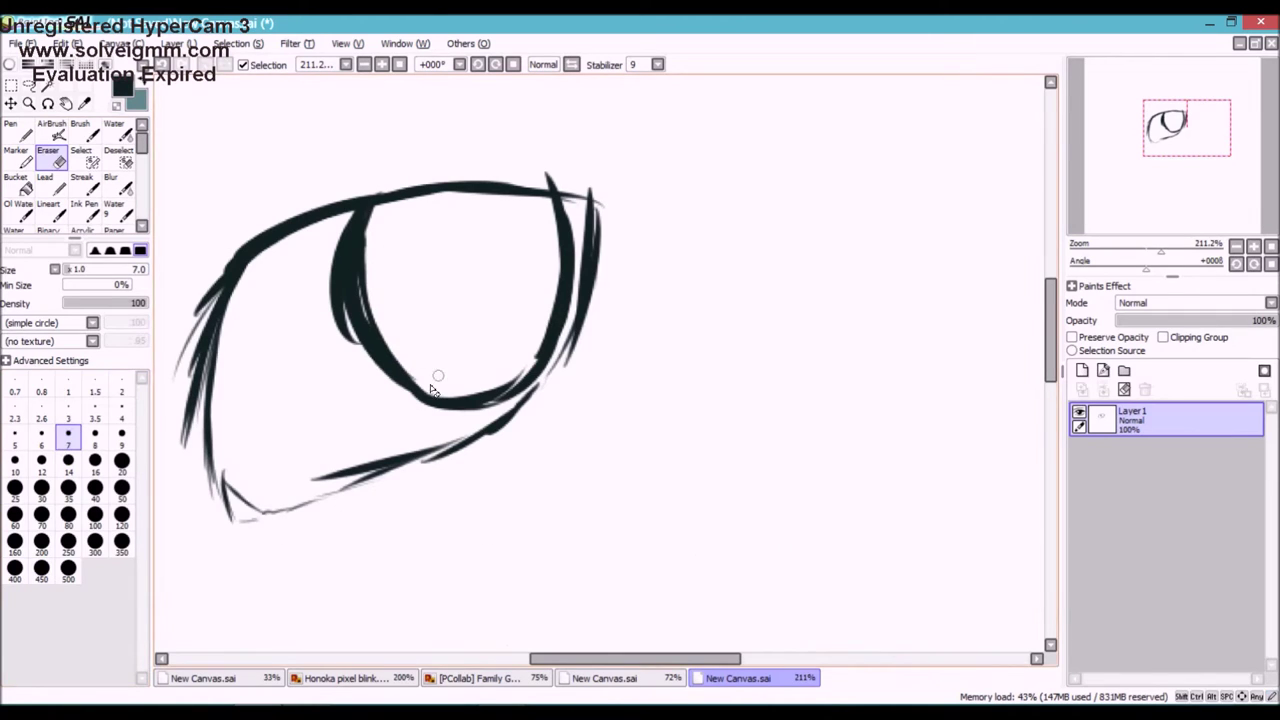
pyautogui.press('n')
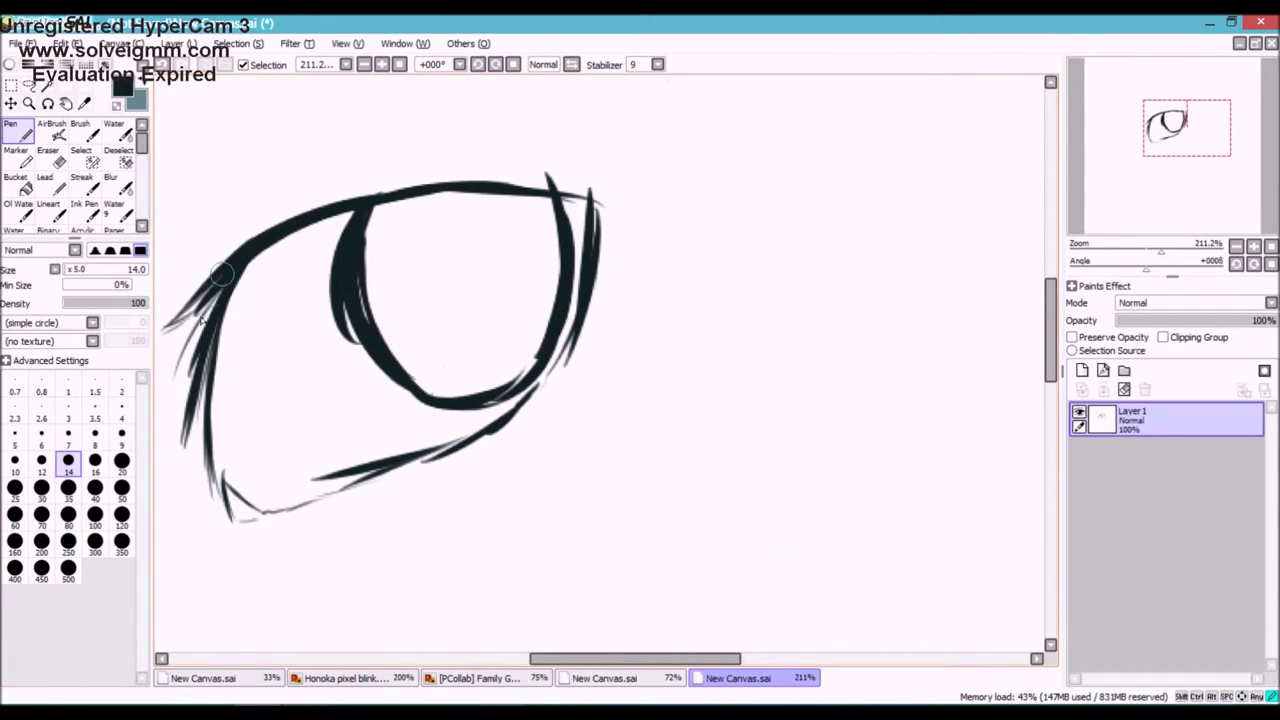
pyautogui.moveTo(224, 276)
pyautogui.mouseDown()
pyautogui.moveTo(195, 347)
pyautogui.moveTo(184, 438)
pyautogui.mouseUp()
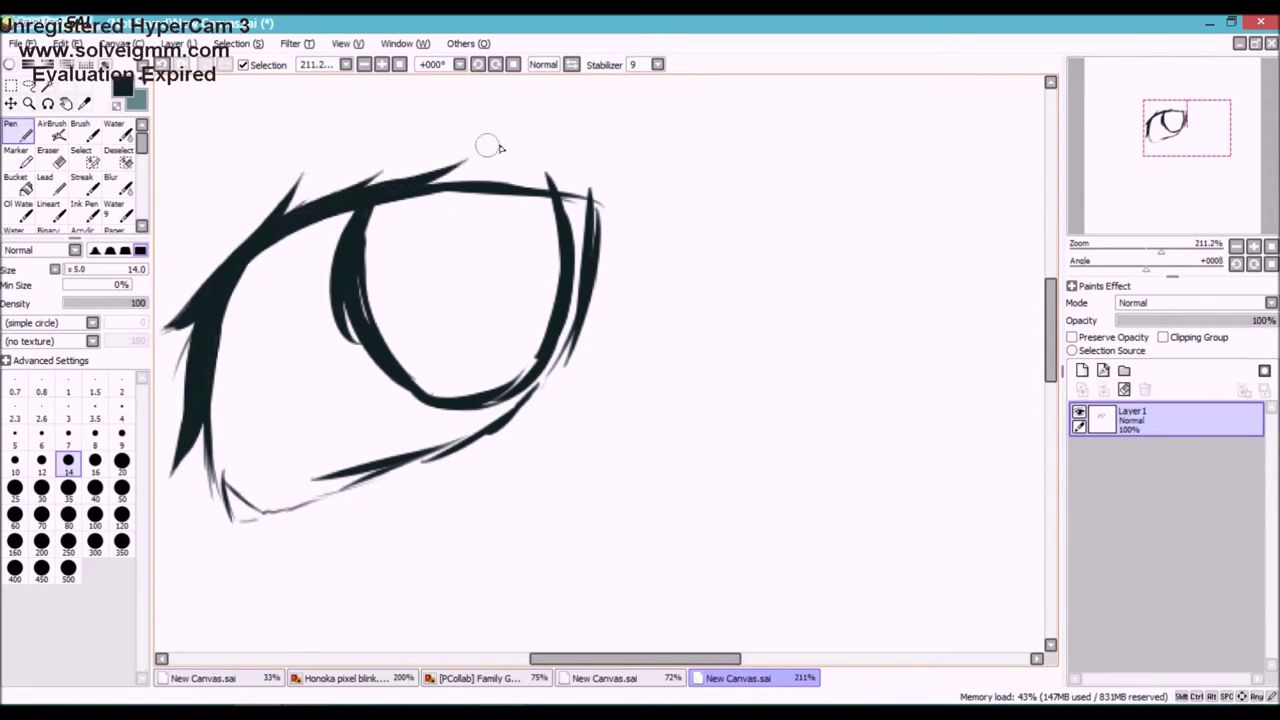
pyautogui.moveTo(475, 178)
pyautogui.mouseDown()
pyautogui.moveTo(664, 168)
pyautogui.moveTo(628, 222)
pyautogui.mouseUp()
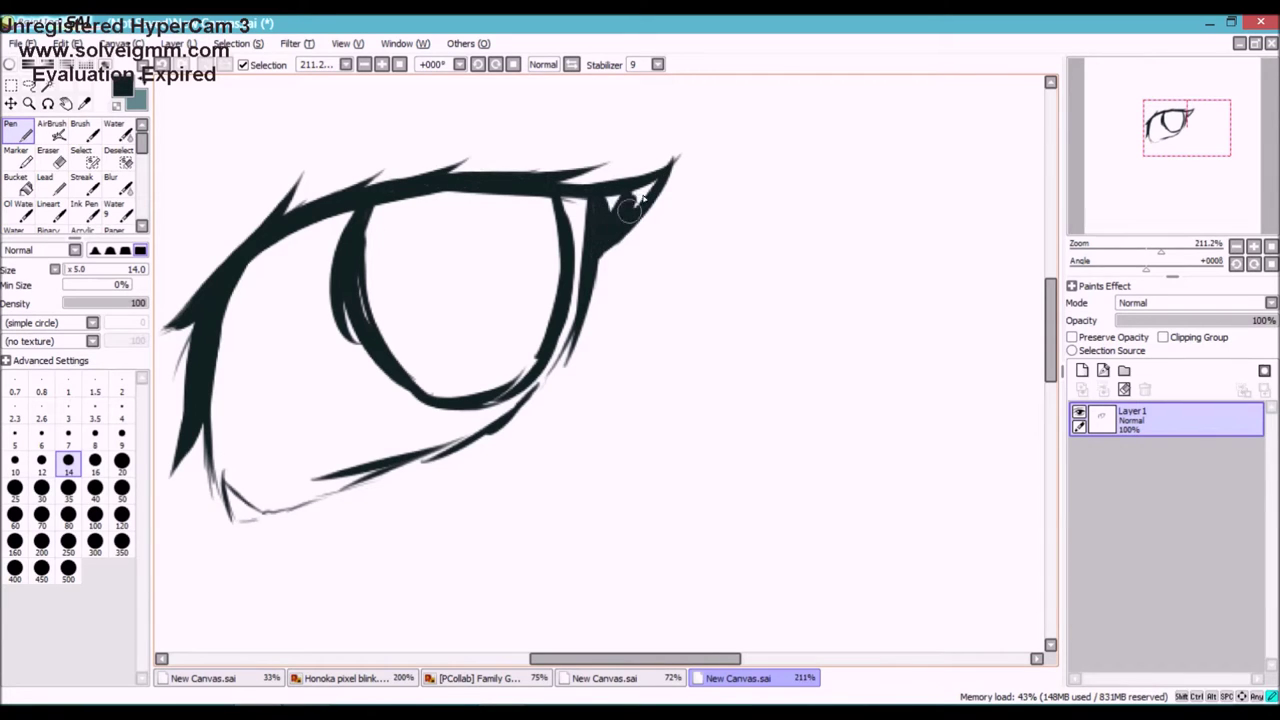
pyautogui.moveTo(572, 360); pyautogui.dragTo(601, 282)
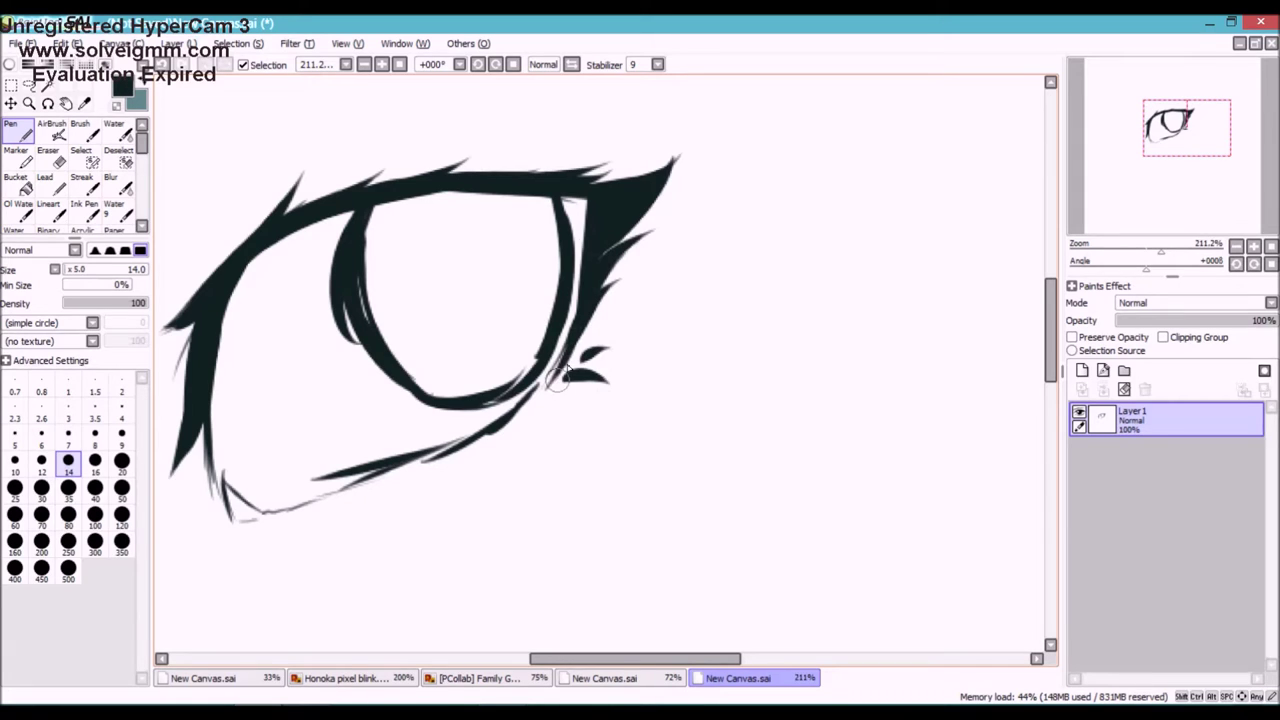
# Sketch thin strokes beneath the lower lid with the Pen at size 7
pyautogui.press('[')
pyautogui.press('[')
pyautogui.press('[')
pyautogui.press('[')
pyautogui.press('[')
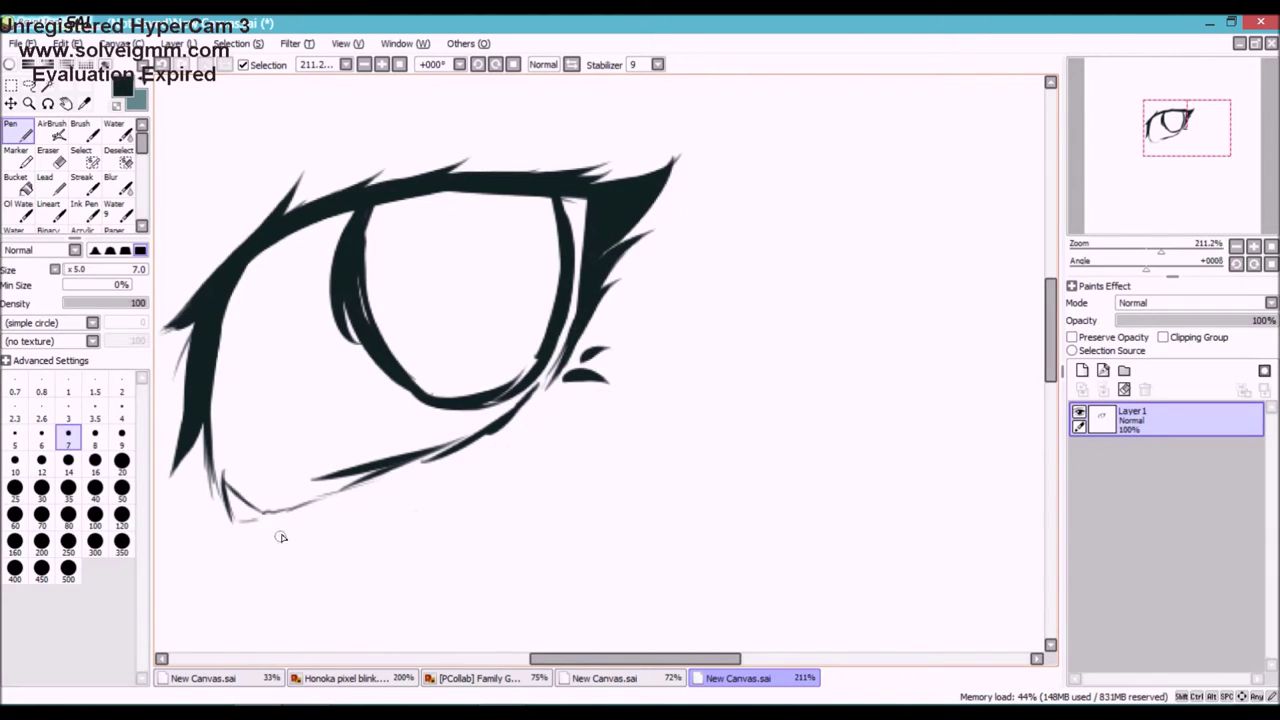
# Erase the thick dark area on the iris's inner side with the Eraser at size 14, leaving an even outline
pyautogui.press('e')
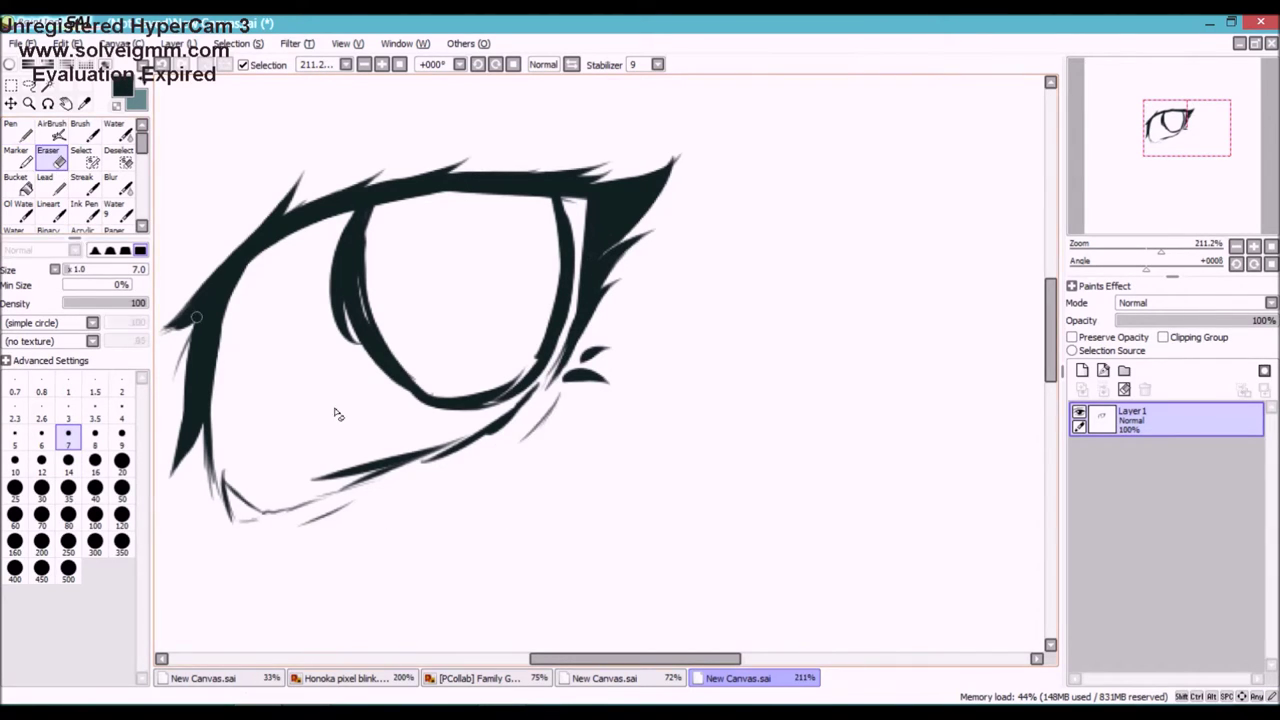
pyautogui.click(68, 464)
pyautogui.moveTo(354, 215); pyautogui.dragTo(346, 322)
pyautogui.moveTo(336, 270); pyautogui.dragTo(346, 333)
pyautogui.moveTo(377, 247); pyautogui.dragTo(389, 327)
# Smooth the lower iris outline with Pen and Eraser, then add short hatched lashes below the lower lid
pyautogui.press('n')
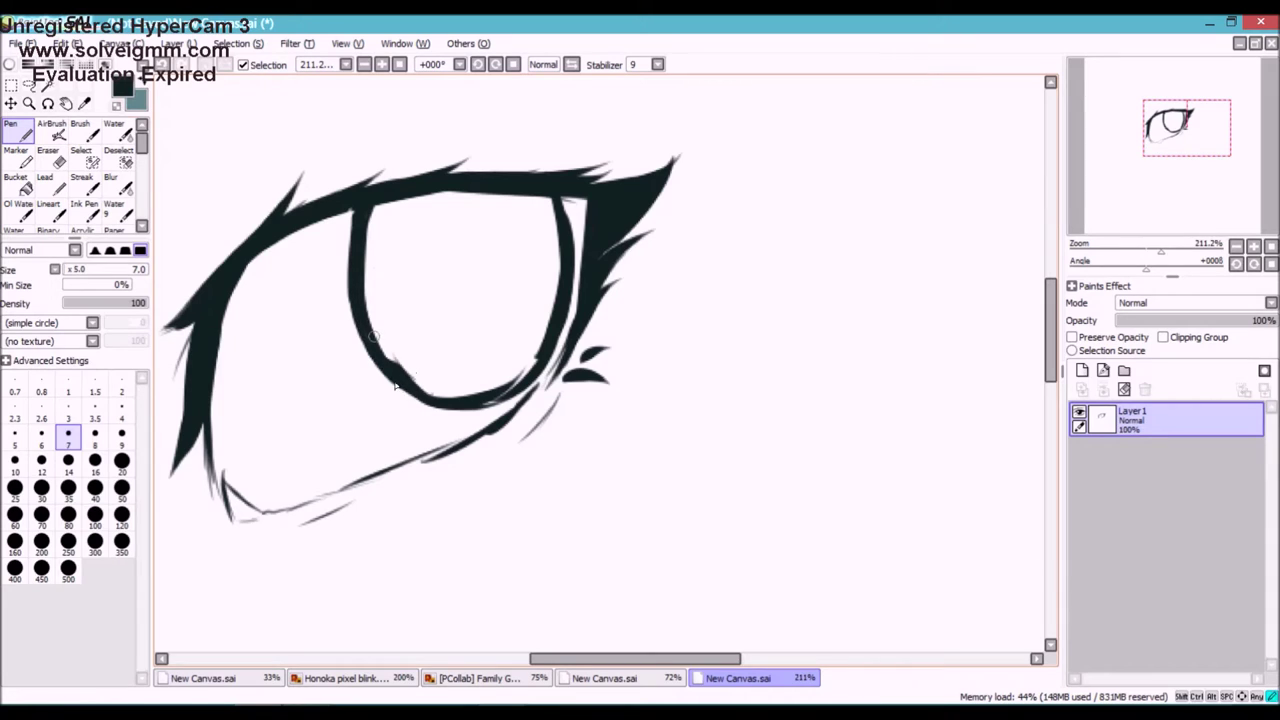
pyautogui.press('e')
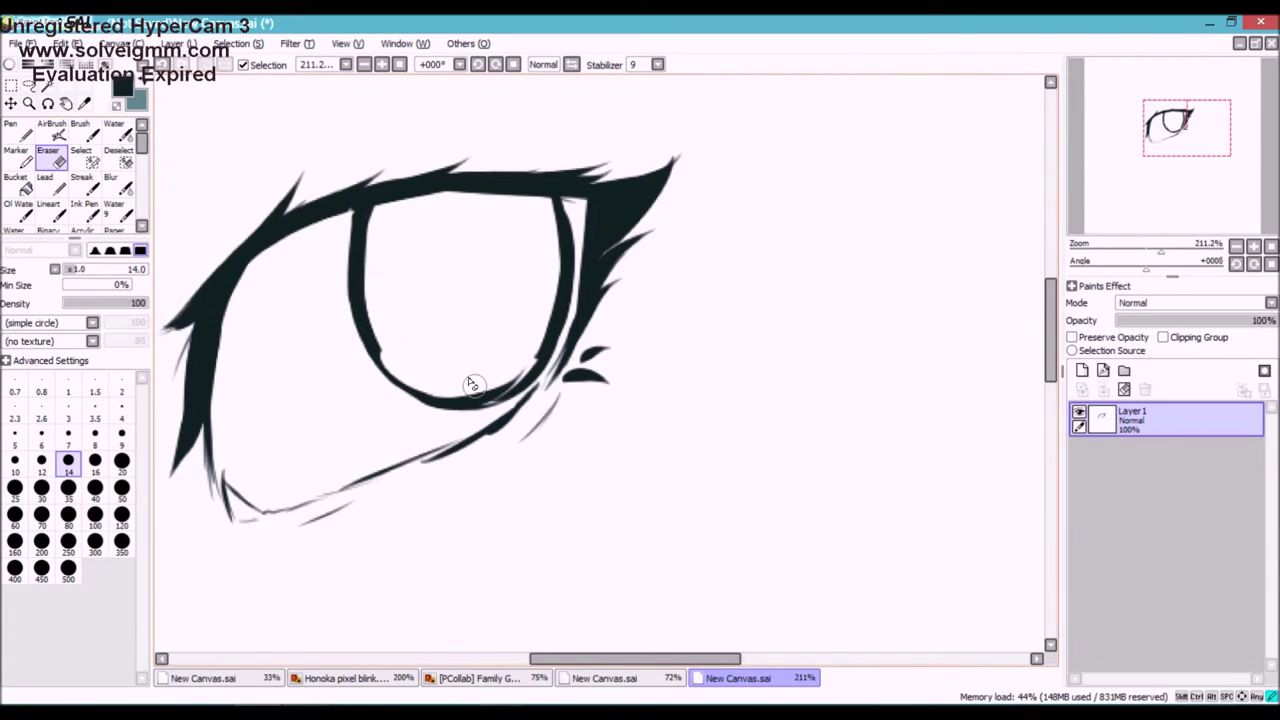
pyautogui.press('n')
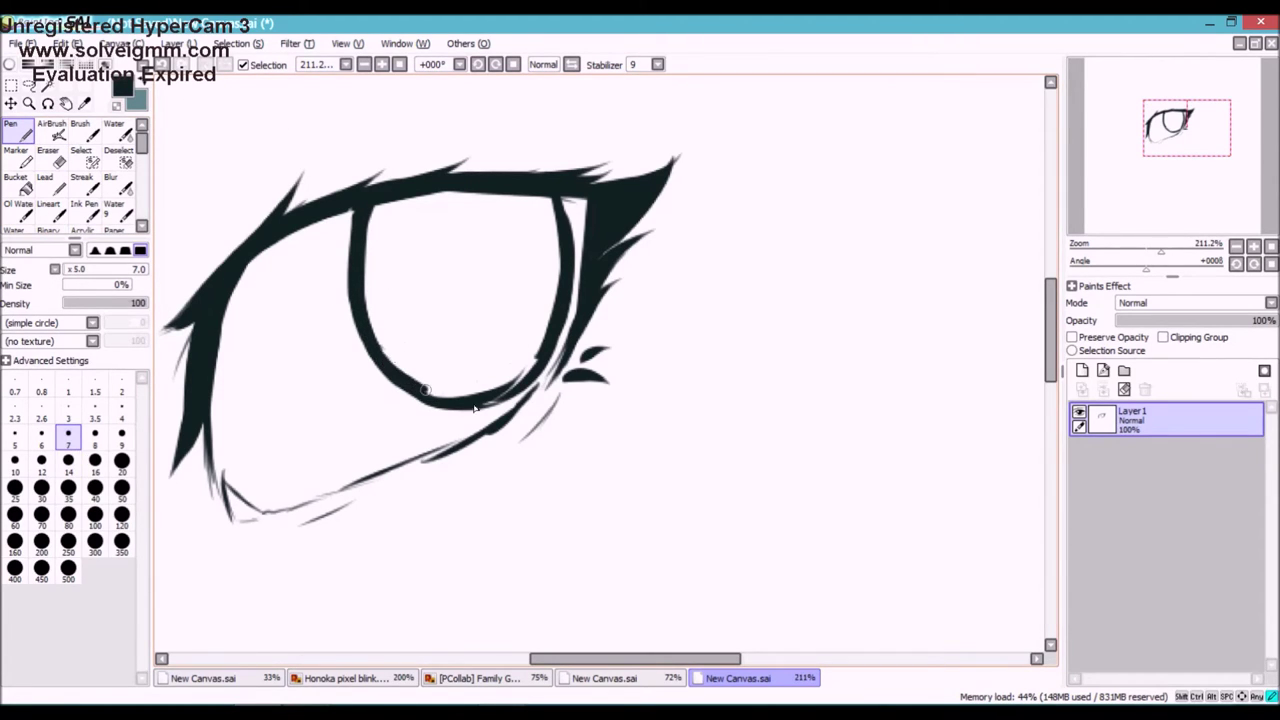
pyautogui.press('e')
pyautogui.press('n')
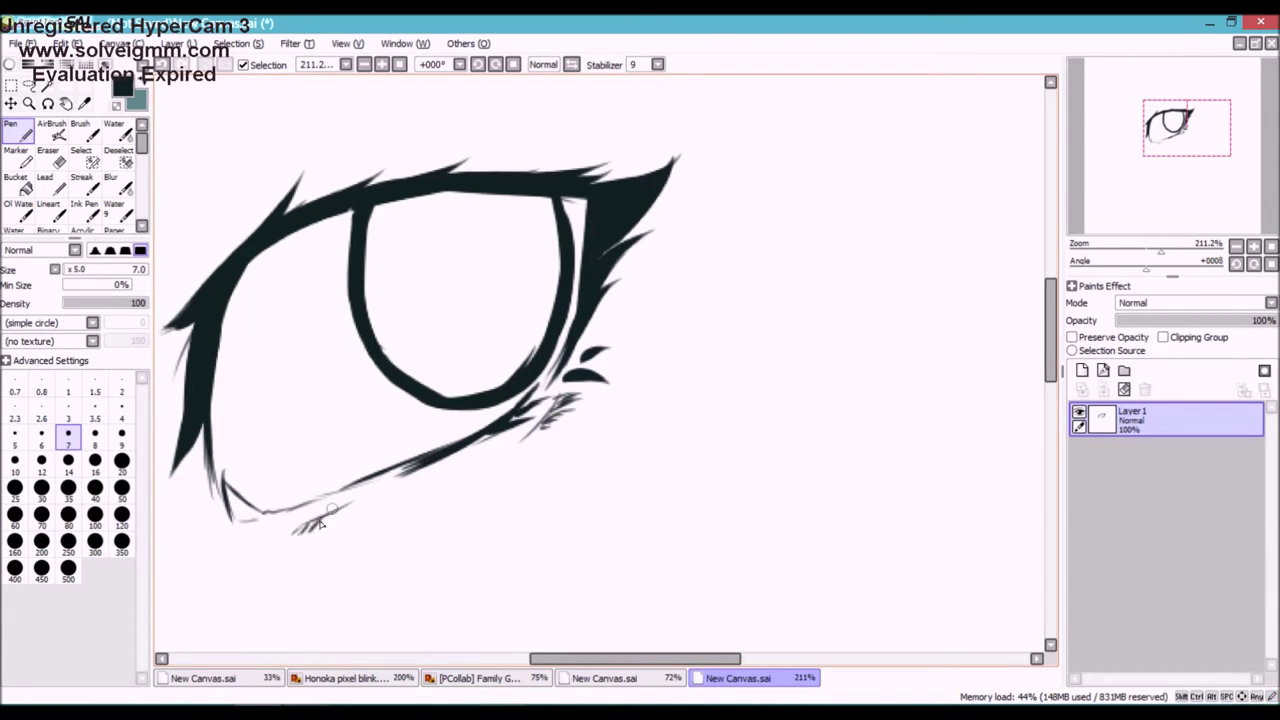
# Draw extra pointed lashes at the eye's inner corner with the Pen at size 7
pyautogui.moveTo(1160, 258)
pyautogui.mouseDown()
pyautogui.moveTo(1135, 251)
pyautogui.moveTo(1166, 250)
pyautogui.mouseUp()
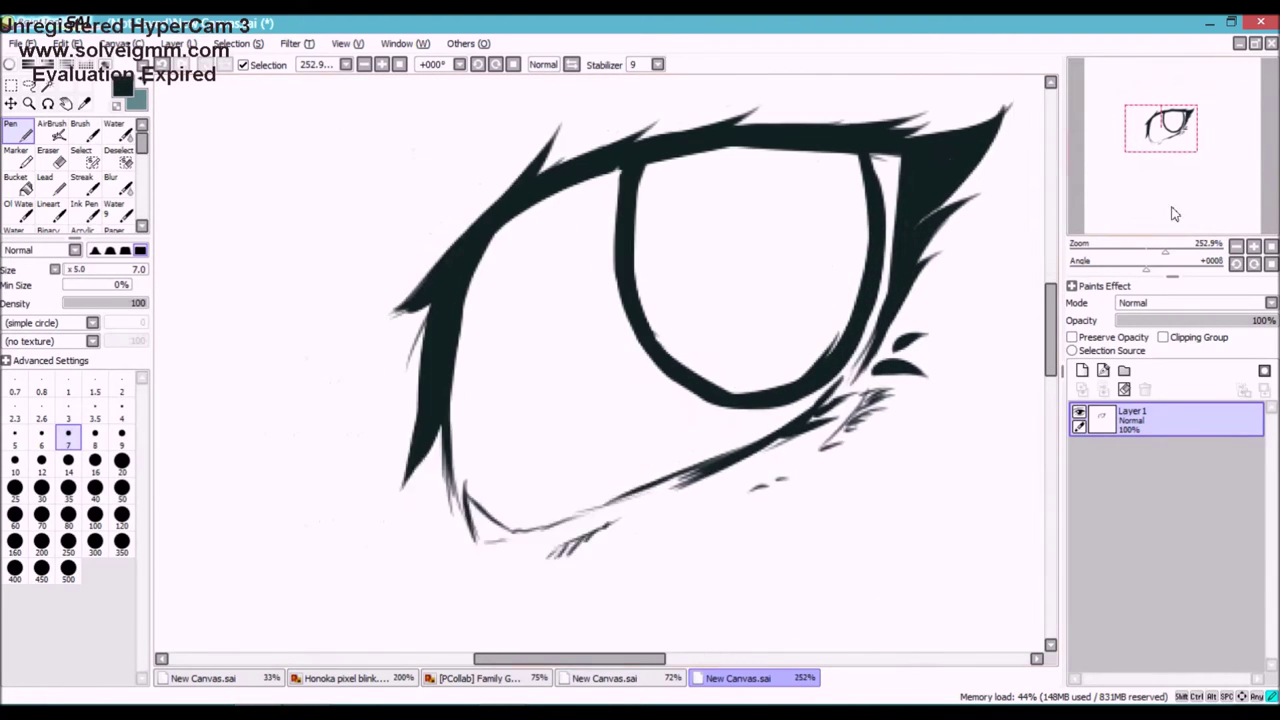
pyautogui.click(68, 460)
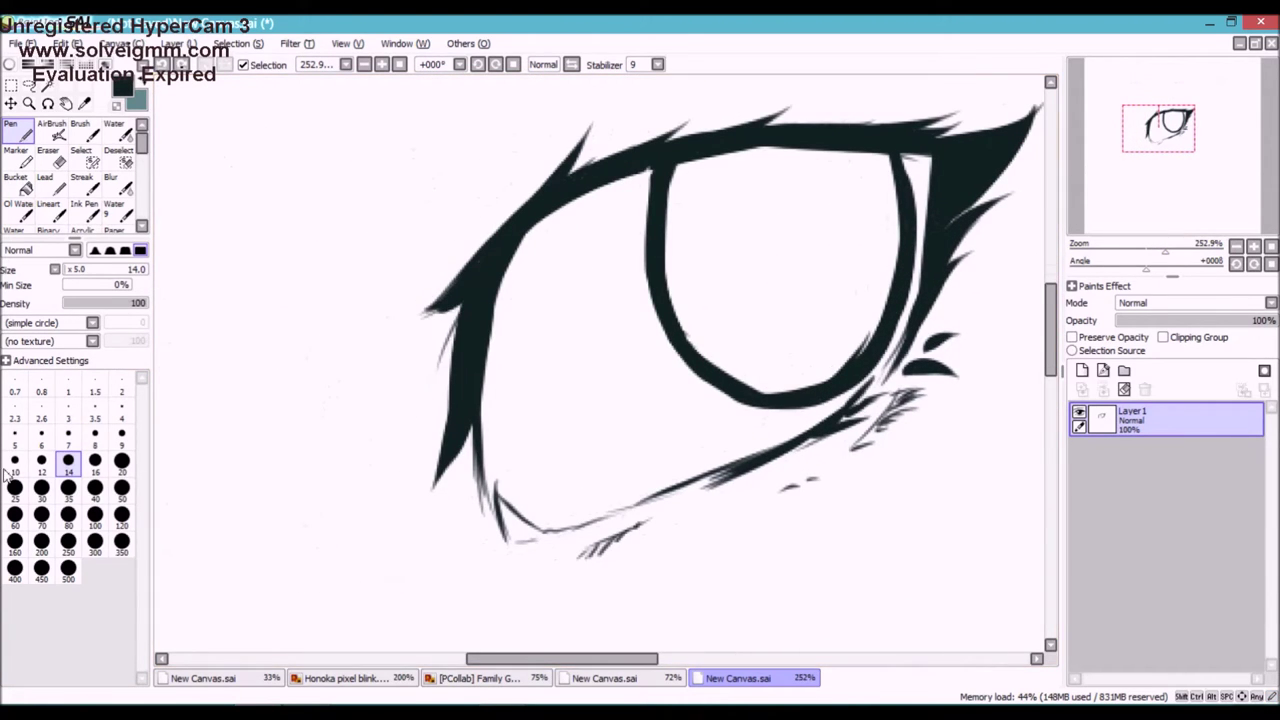
pyautogui.click(68, 433)
pyautogui.moveTo(419, 350); pyautogui.dragTo(309, 418)
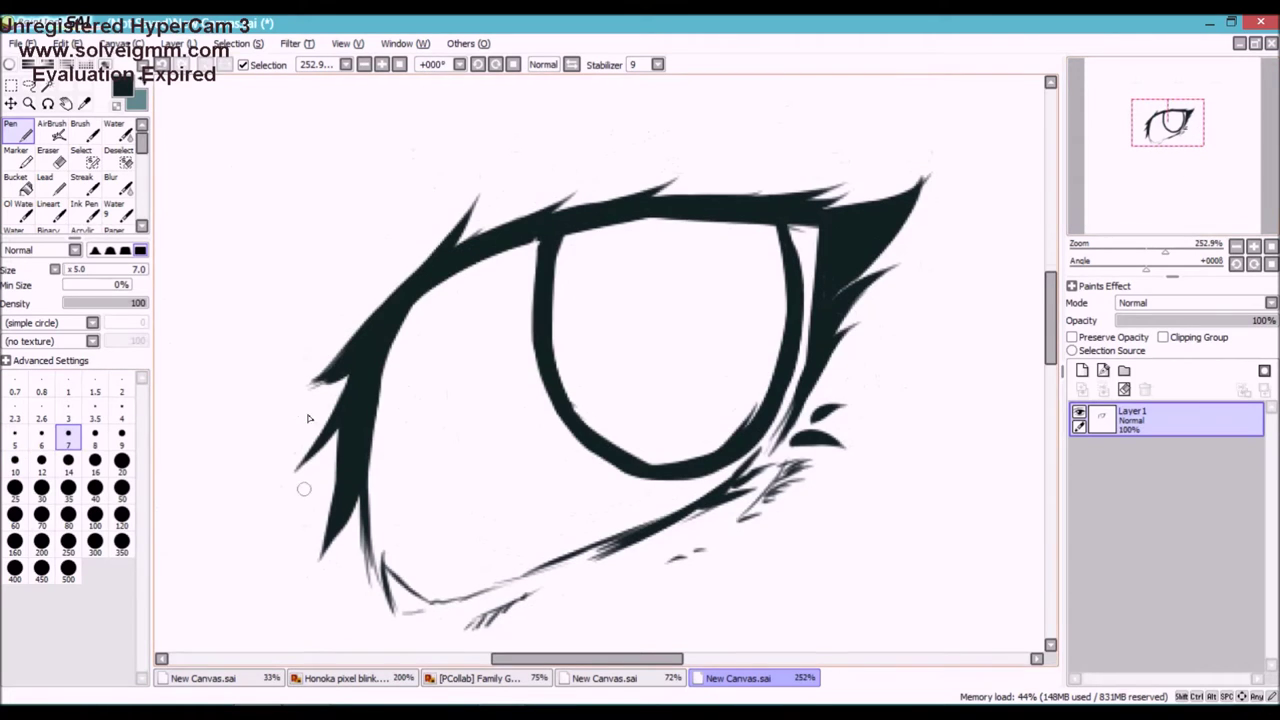
pyautogui.moveTo(315, 372); pyautogui.dragTo(320, 505)
# Draw the lid crease lines and a long curved eyebrow outline above the eye
pyautogui.moveTo(1162, 251)
pyautogui.mouseDown()
pyautogui.moveTo(1140, 262)
pyautogui.moveTo(1152, 257)
pyautogui.mouseUp()
pyautogui.moveTo(403, 262); pyautogui.dragTo(408, 251)
pyautogui.moveTo(377, 342)
pyautogui.mouseDown()
pyautogui.moveTo(628, 188)
pyautogui.moveTo(714, 180)
pyautogui.mouseUp()
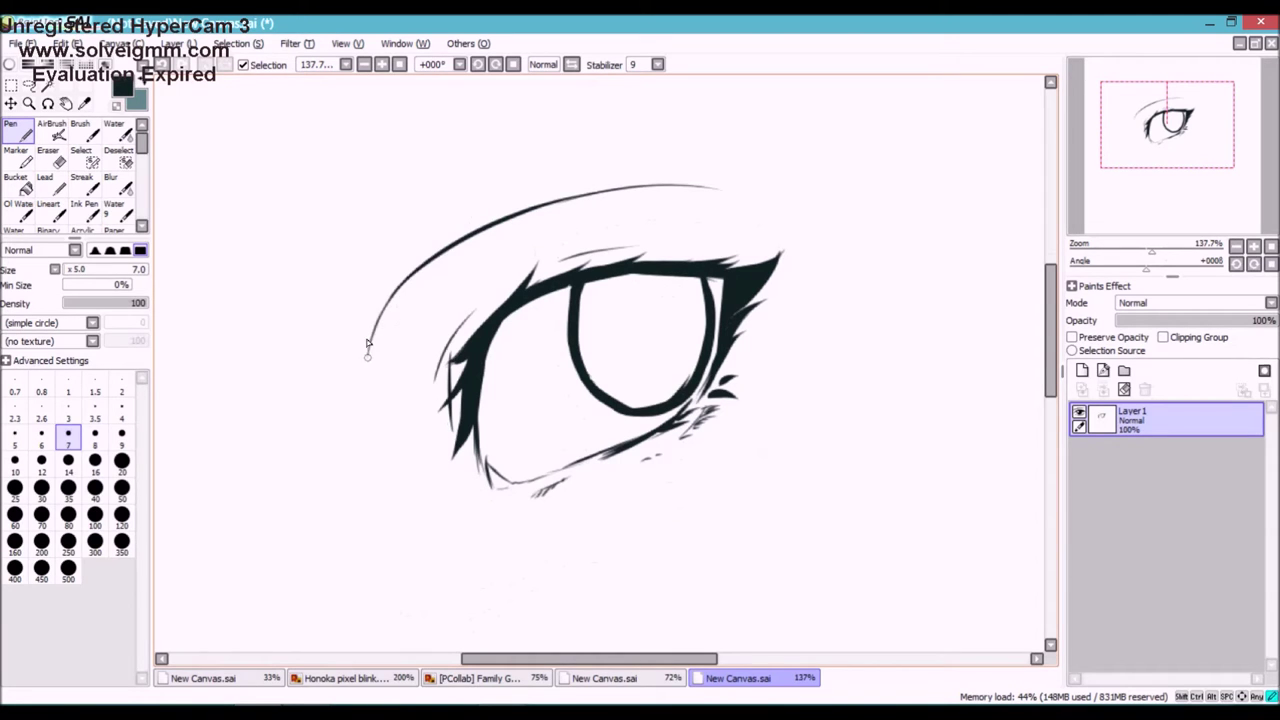
pyautogui.moveTo(544, 200); pyautogui.dragTo(764, 188)
pyautogui.hotkey('ctrl', 'z')
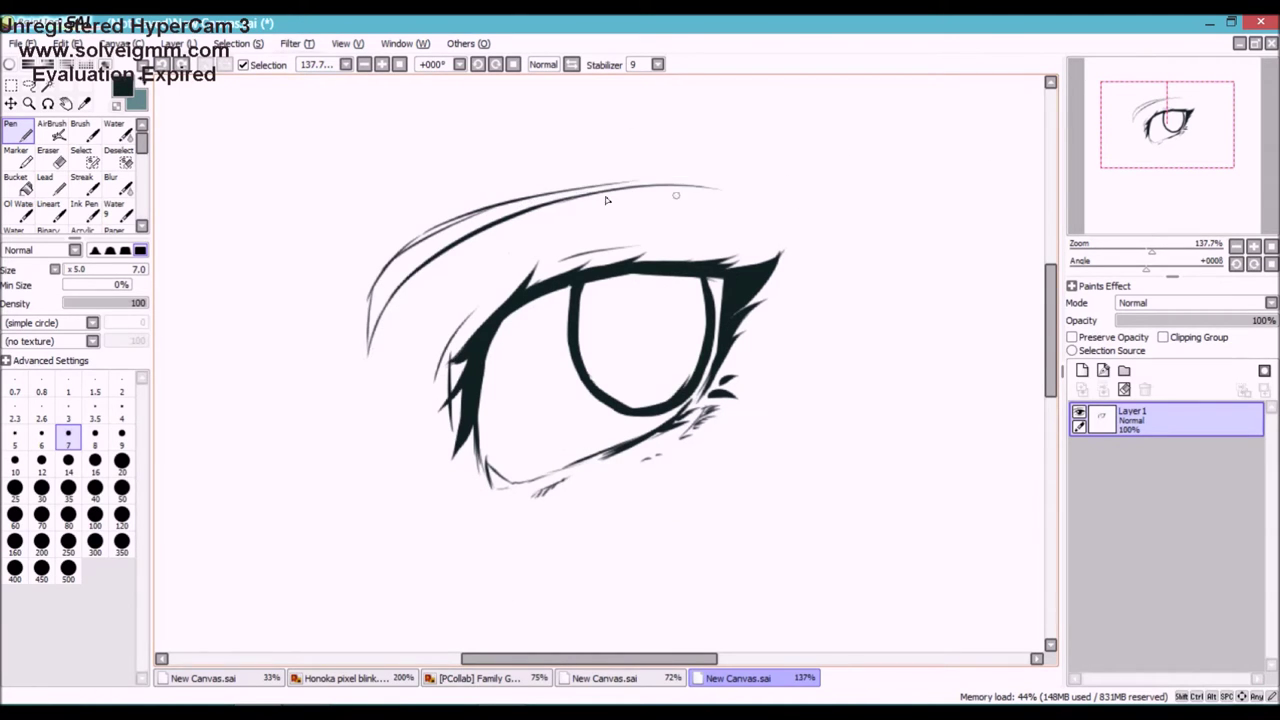
# Create a layer beneath the line art and paint pale grey-blue around the inside edge of the eye with the Pen at size 35
pyautogui.moveTo(1210, 244); pyautogui.dragTo(1093, 262)
pyautogui.click(1082, 372)
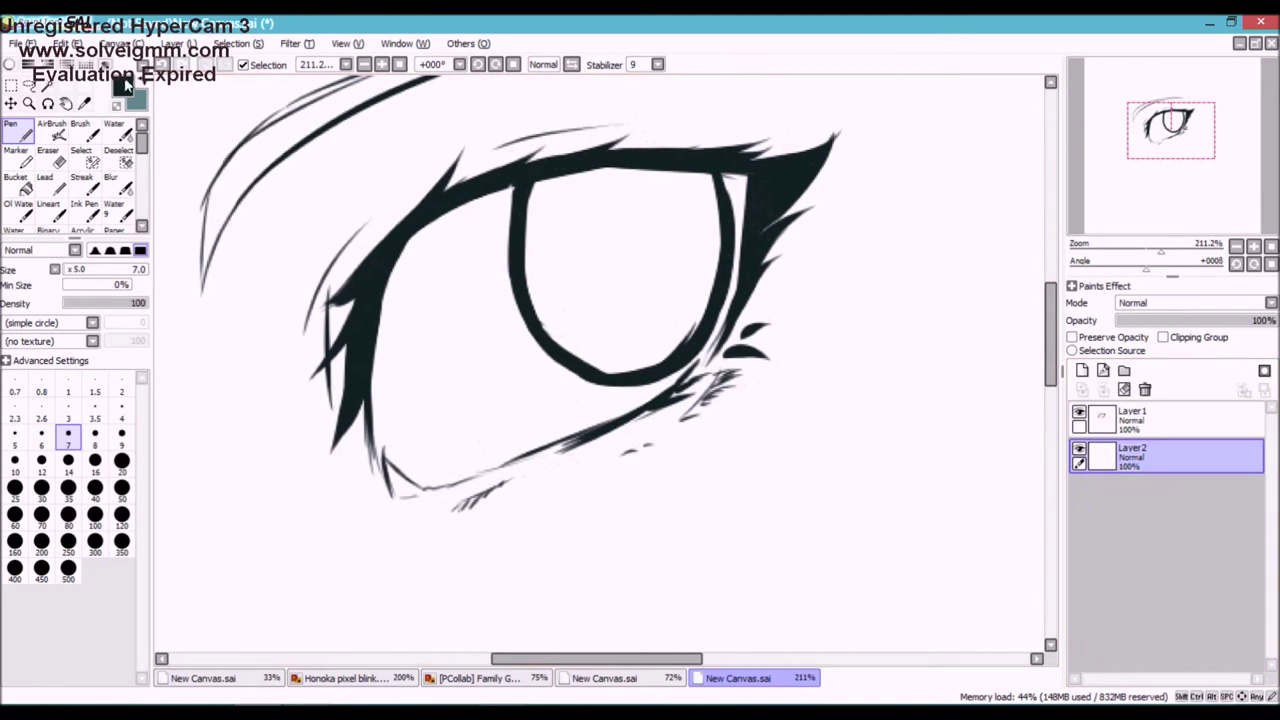
pyautogui.click(14, 65)
pyautogui.click(12, 64)
pyautogui.click(66, 458)
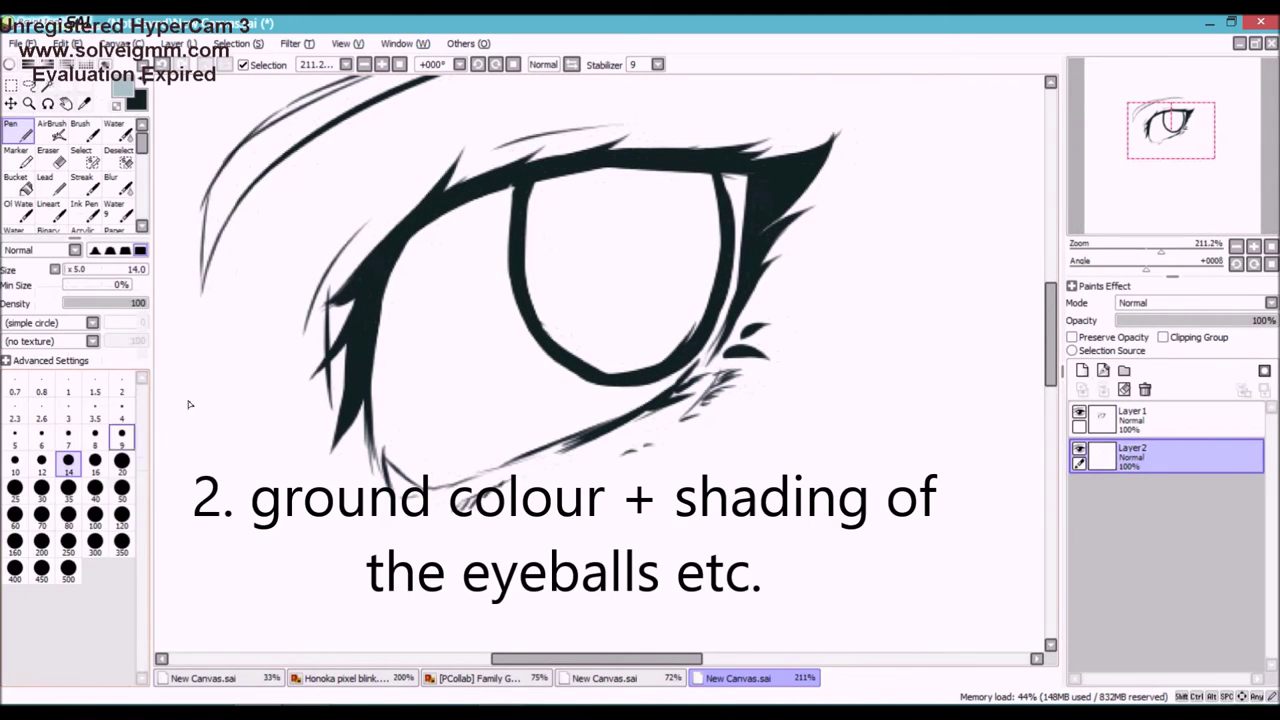
pyautogui.click(68, 487)
pyautogui.moveTo(400, 288)
pyautogui.mouseDown()
pyautogui.moveTo(414, 434)
pyautogui.moveTo(443, 467)
pyautogui.moveTo(590, 408)
pyautogui.moveTo(700, 275)
pyautogui.moveTo(693, 309)
pyautogui.mouseUp()
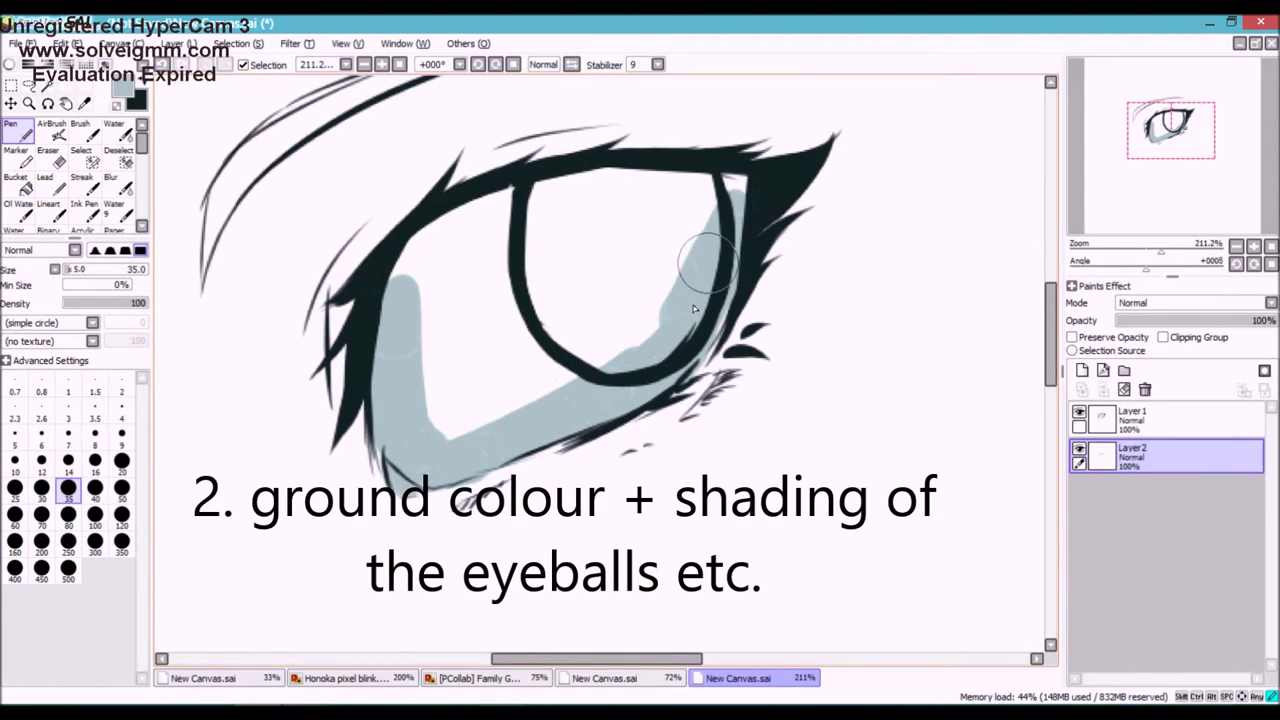
pyautogui.moveTo(728, 200)
pyautogui.mouseDown()
pyautogui.moveTo(517, 214)
pyautogui.moveTo(453, 242)
pyautogui.moveTo(420, 292)
pyautogui.mouseUp()
# Erase the grey-blue spilling outside the eye outline and fill the rest of the eyeball with the Bucket
pyautogui.press('e')
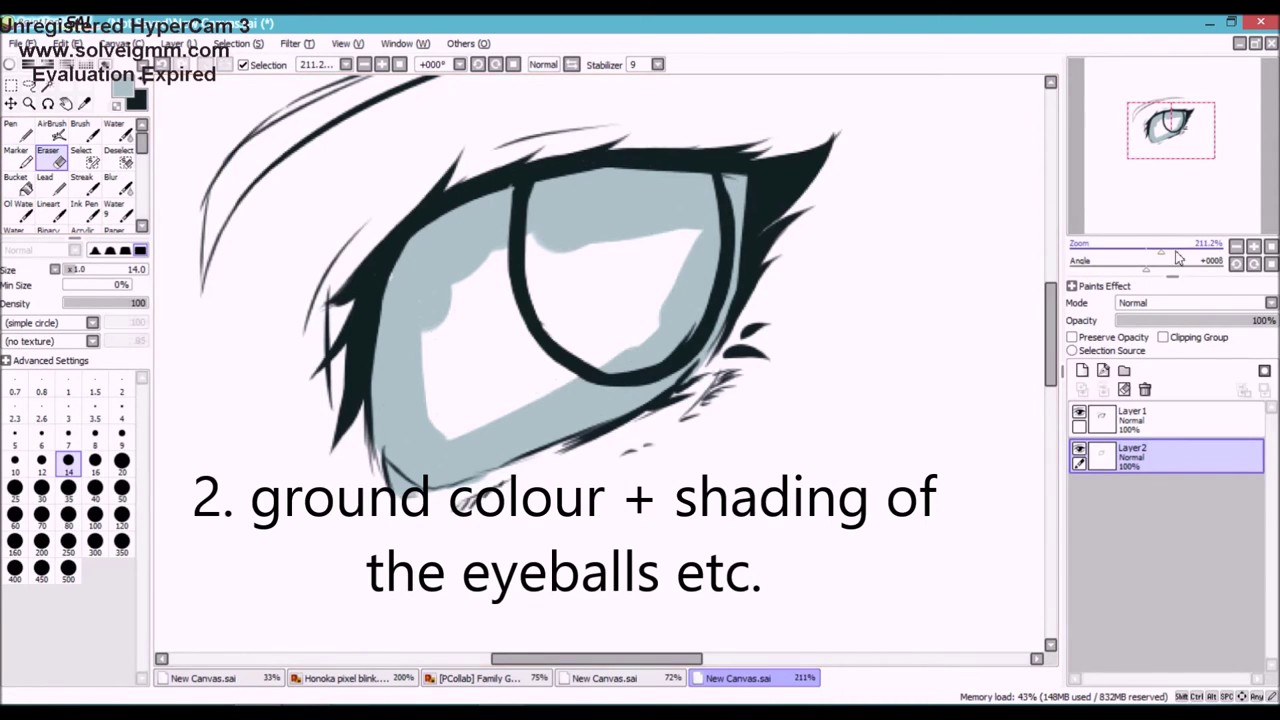
pyautogui.moveTo(1178, 258); pyautogui.dragTo(1188, 254)
pyautogui.moveTo(928, 261)
pyautogui.mouseDown()
pyautogui.moveTo(887, 328)
pyautogui.moveTo(909, 302)
pyautogui.mouseUp()
pyautogui.moveTo(1031, 136); pyautogui.dragTo(951, 238)
pyautogui.moveTo(1187, 252); pyautogui.dragTo(1169, 252)
pyautogui.moveTo(1172, 217); pyautogui.dragTo(1187, 170)
pyautogui.click(22, 187)
pyautogui.click(511, 331)
# Paint the eyebrow pale grey-blue with the Pen at size 35 and erase the excess along its upper and lower edges
pyautogui.click(22, 132)
pyautogui.moveTo(260, 345)
pyautogui.mouseDown()
pyautogui.moveTo(292, 338)
pyautogui.moveTo(227, 480)
pyautogui.moveTo(325, 301)
pyautogui.moveTo(374, 260)
pyautogui.moveTo(715, 154)
pyautogui.moveTo(990, 135)
pyautogui.mouseUp()
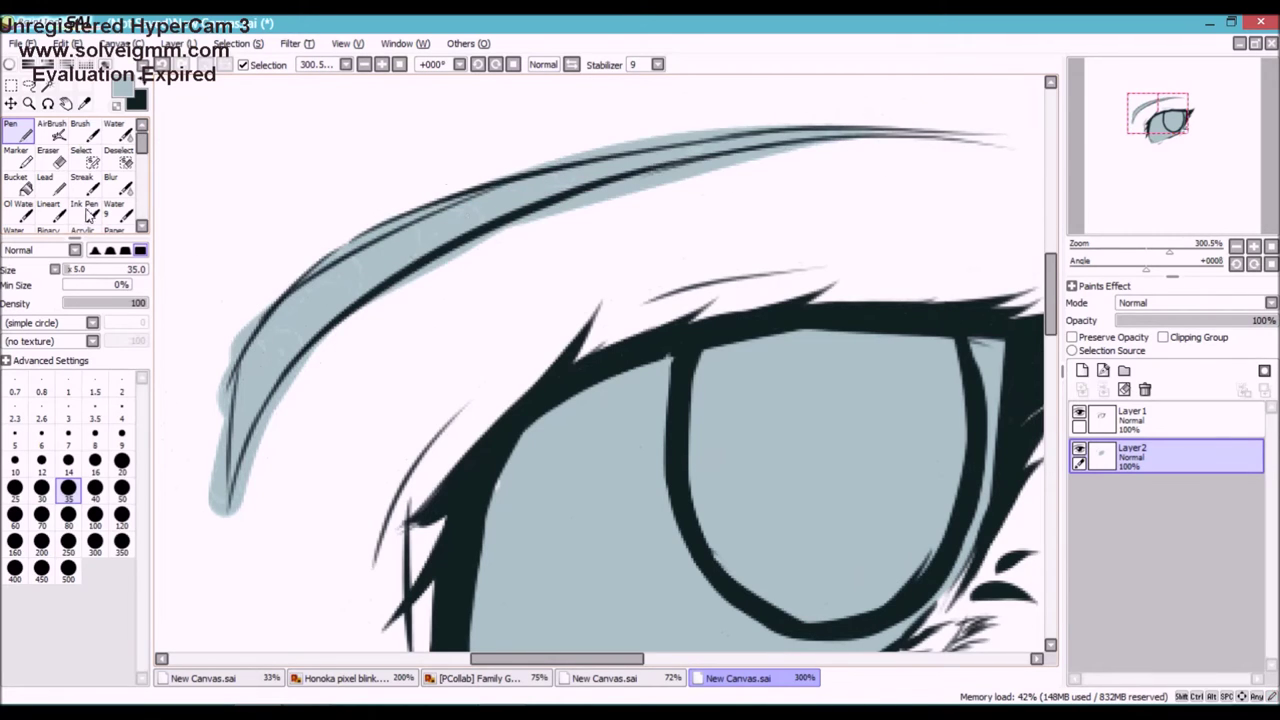
pyautogui.click(48, 157)
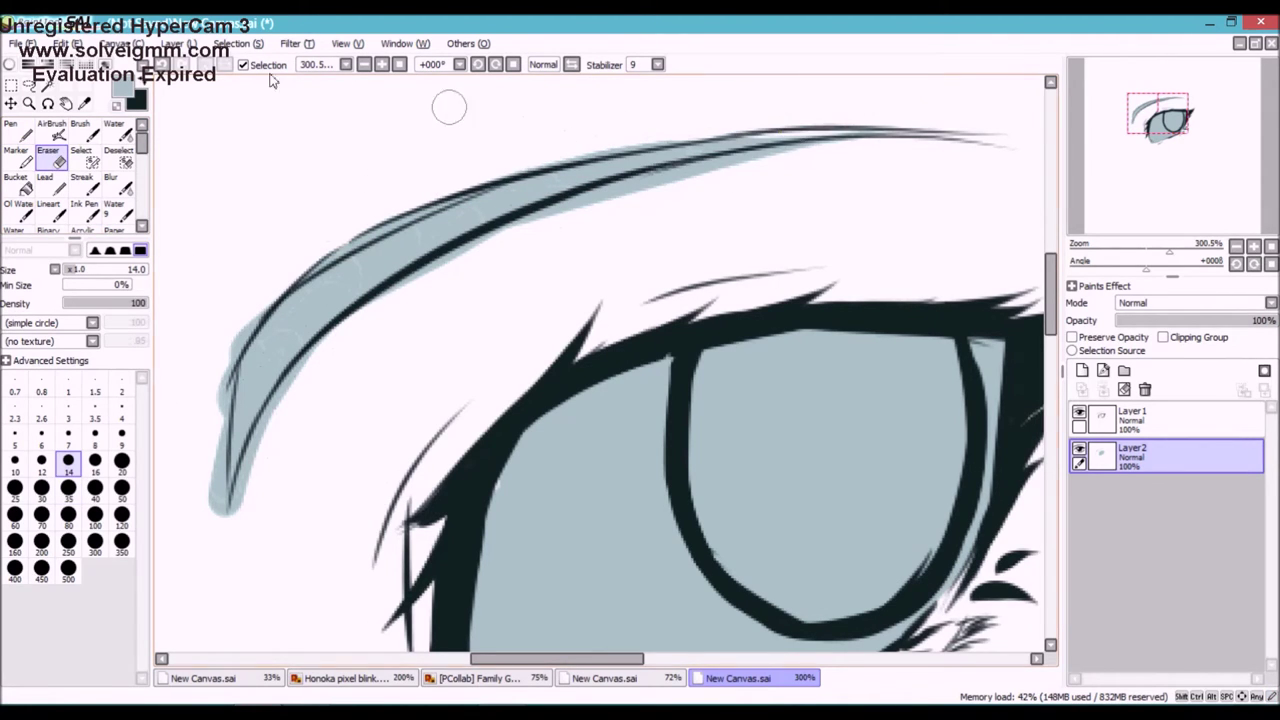
pyautogui.moveTo(628, 147)
pyautogui.mouseDown()
pyautogui.moveTo(837, 153)
pyautogui.moveTo(657, 194)
pyautogui.moveTo(756, 150)
pyautogui.moveTo(604, 187)
pyautogui.moveTo(613, 180)
pyautogui.moveTo(380, 317)
pyautogui.mouseUp()
pyautogui.moveTo(683, 196)
pyautogui.mouseDown()
pyautogui.moveTo(281, 451)
pyautogui.moveTo(337, 343)
pyautogui.moveTo(325, 402)
pyautogui.mouseUp()
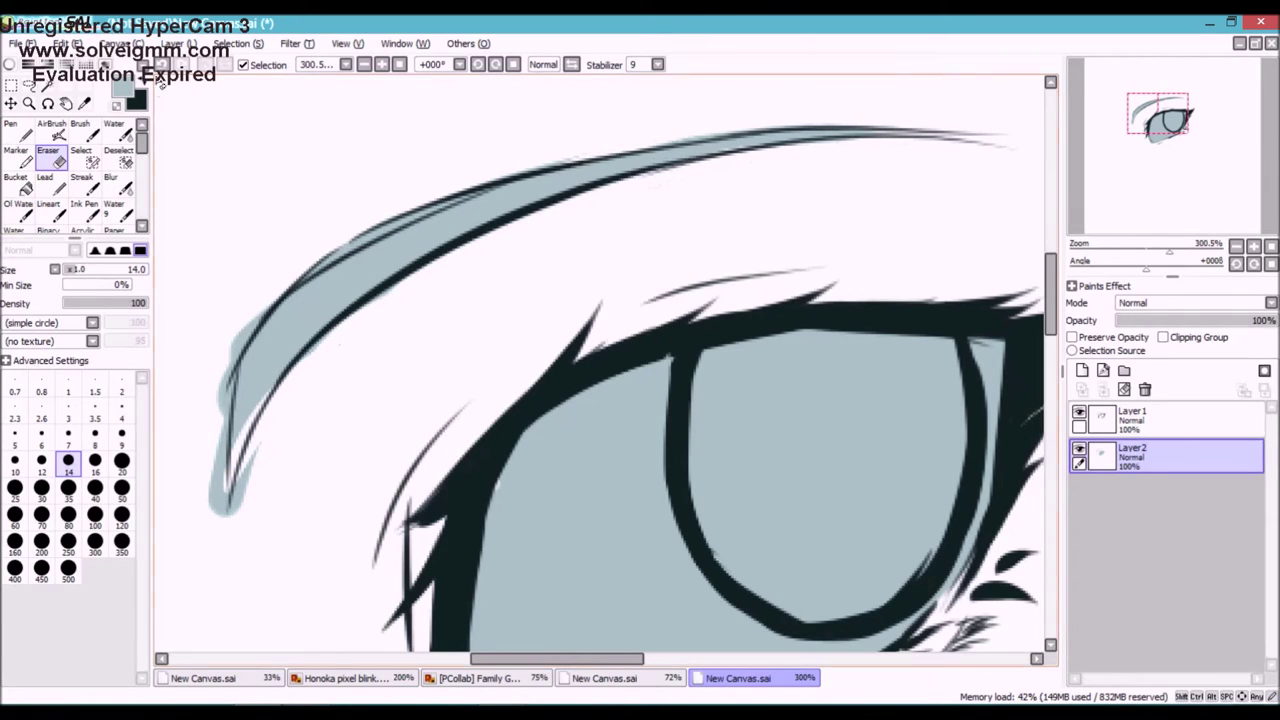
# Undo the inaccurate erasing at the eyebrow's lower end and trim the excess colour around that tip again
pyautogui.click(162, 66)
pyautogui.moveTo(316, 348); pyautogui.dragTo(213, 526)
pyautogui.click(162, 66)
pyautogui.moveTo(325, 355); pyautogui.dragTo(241, 538)
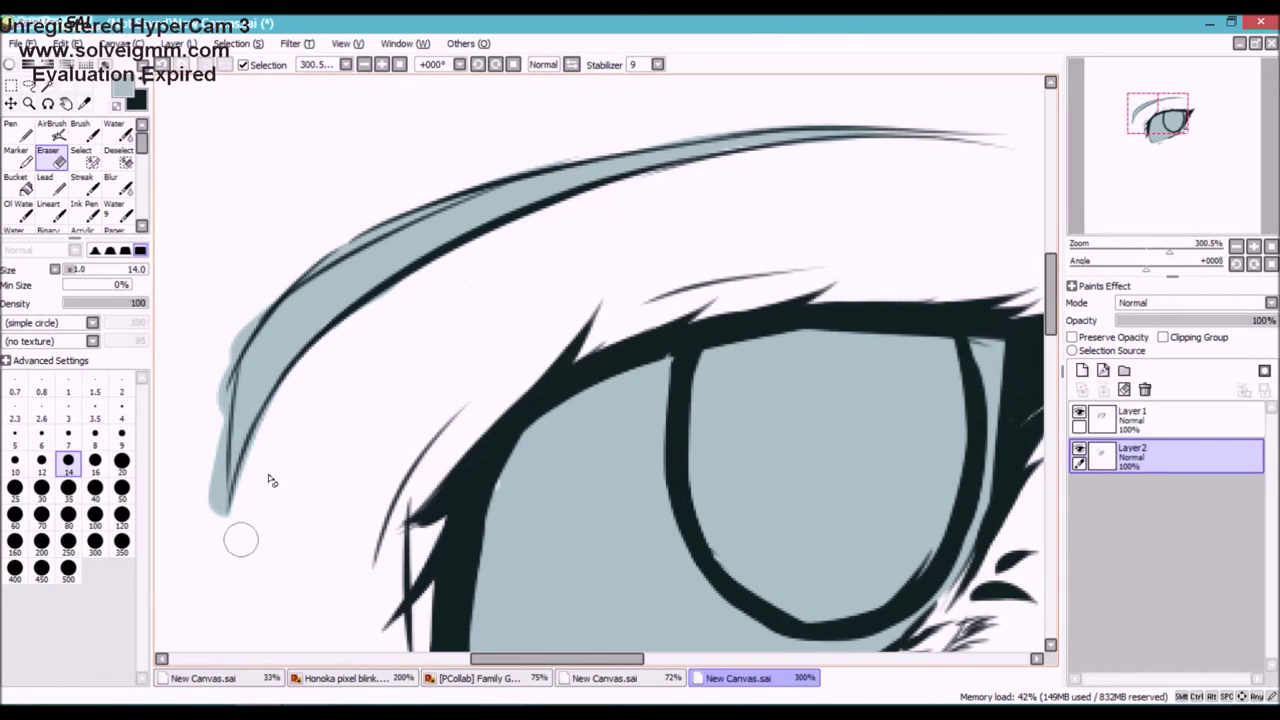
pyautogui.moveTo(249, 343); pyautogui.dragTo(210, 553)
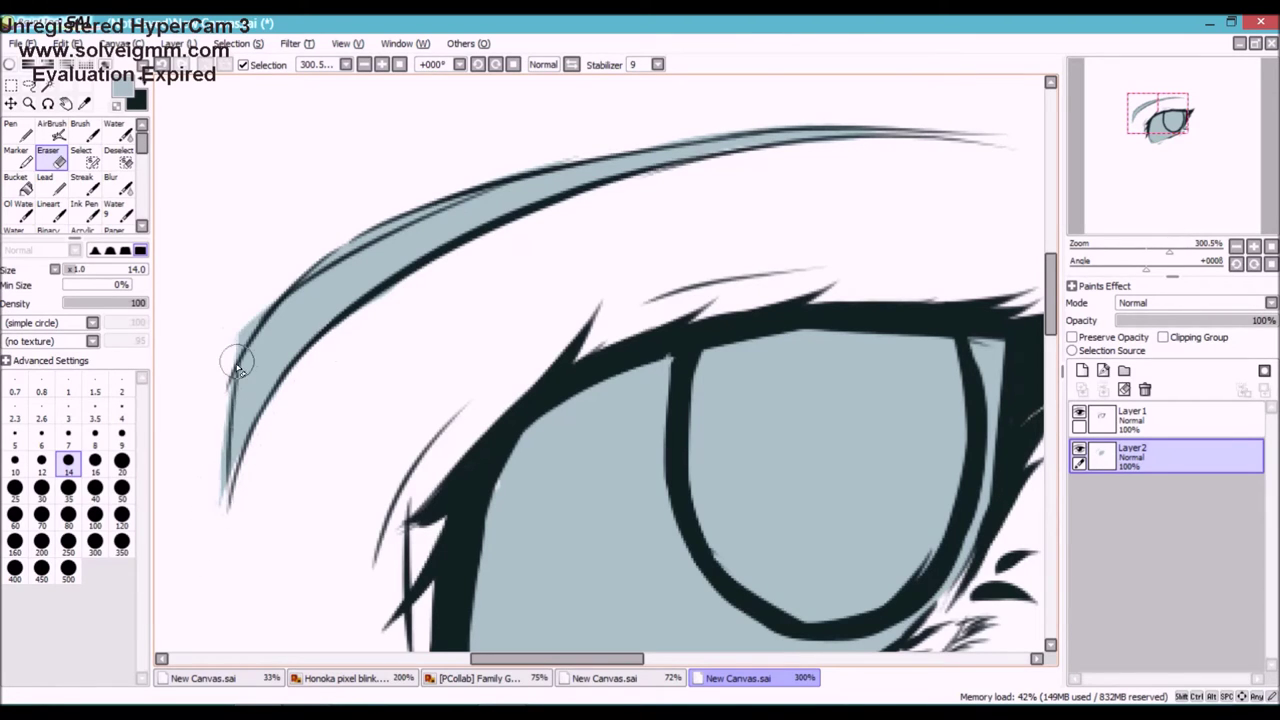
pyautogui.moveTo(222, 490); pyautogui.dragTo(213, 394)
# Add a layer above the grey-blue base and make it a clipping group
pyautogui.moveTo(1213, 252); pyautogui.dragTo(1164, 256)
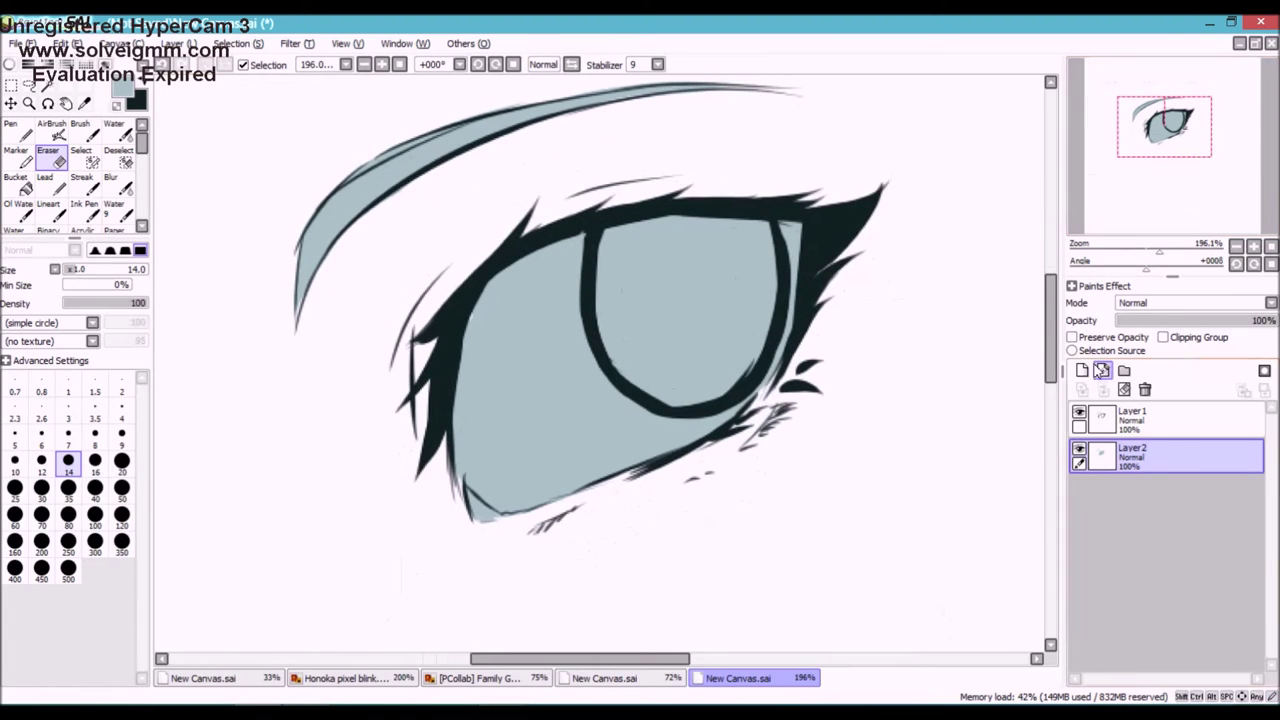
pyautogui.click(1083, 370)
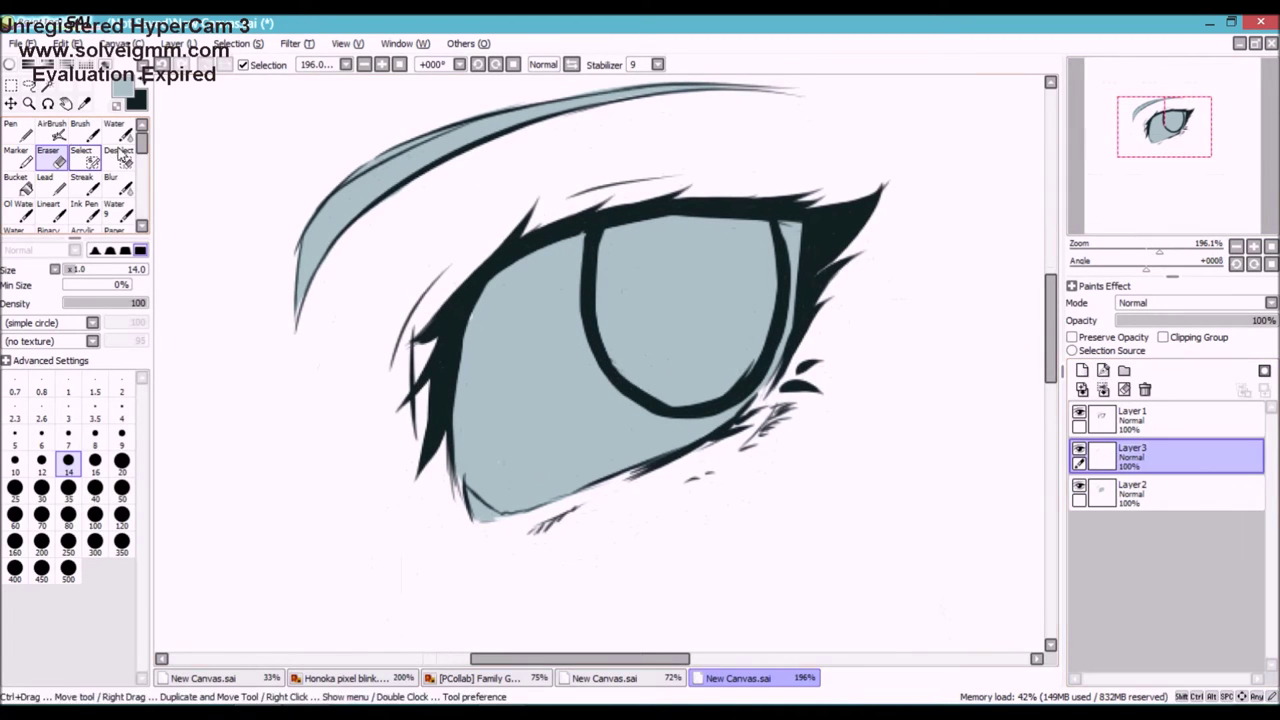
pyautogui.click(1183, 340)
# Paint the middle of the eyeball and iris white with the Pen at size 16 and the Bucket, leaving a grey-blue rim
pyautogui.click(11, 103)
pyautogui.click(17, 131)
pyautogui.click(9, 65)
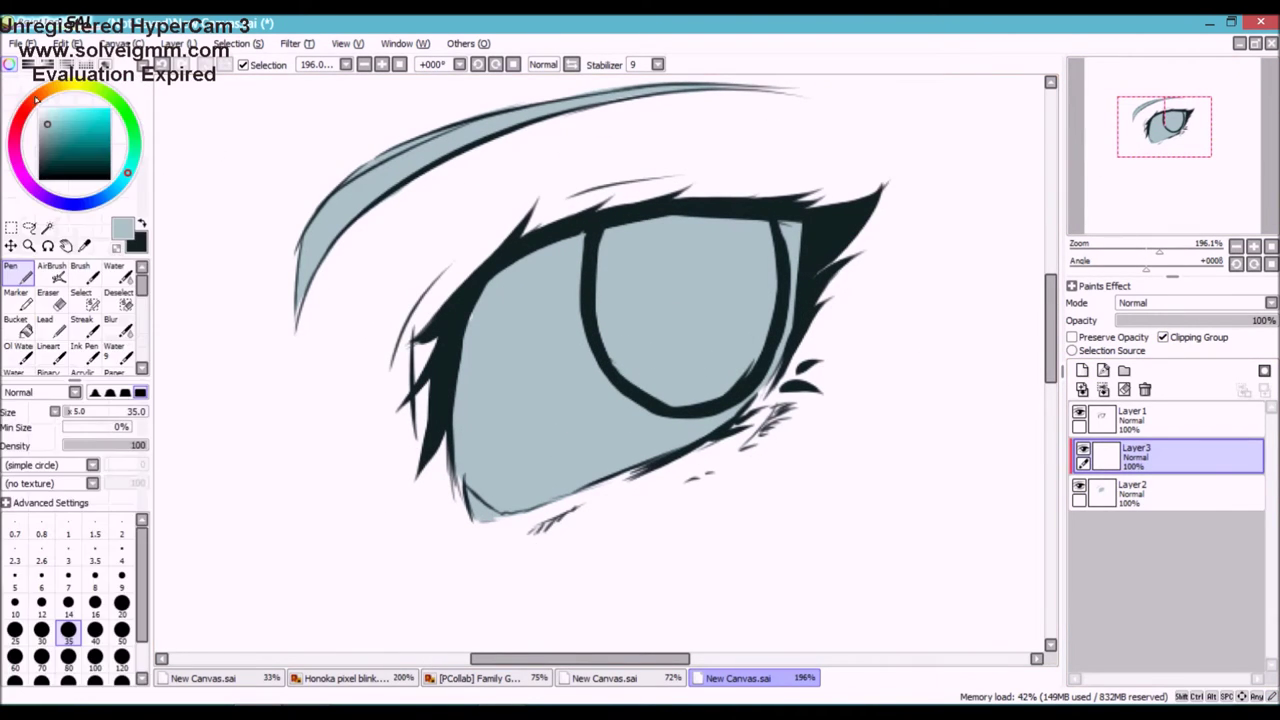
pyautogui.click(10, 65)
pyautogui.click(95, 460)
pyautogui.moveTo(495, 490)
pyautogui.mouseDown()
pyautogui.moveTo(496, 436)
pyautogui.moveTo(558, 339)
pyautogui.moveTo(648, 286)
pyautogui.mouseUp()
pyautogui.moveTo(553, 327)
pyautogui.mouseDown()
pyautogui.moveTo(765, 265)
pyautogui.moveTo(523, 486)
pyautogui.moveTo(586, 449)
pyautogui.moveTo(529, 403)
pyautogui.moveTo(586, 340)
pyautogui.mouseUp()
pyautogui.click(18, 186)
pyautogui.click(712, 358)
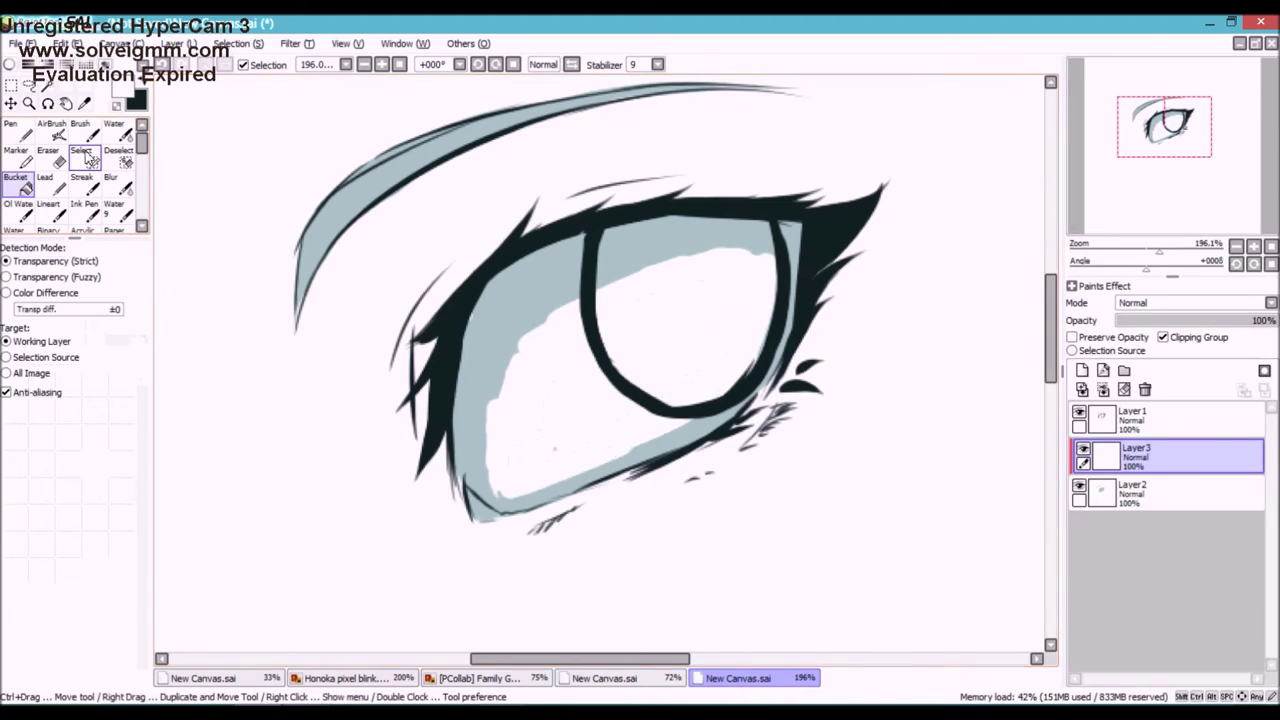
pyautogui.click(18, 131)
pyautogui.moveTo(489, 449); pyautogui.dragTo(560, 315)
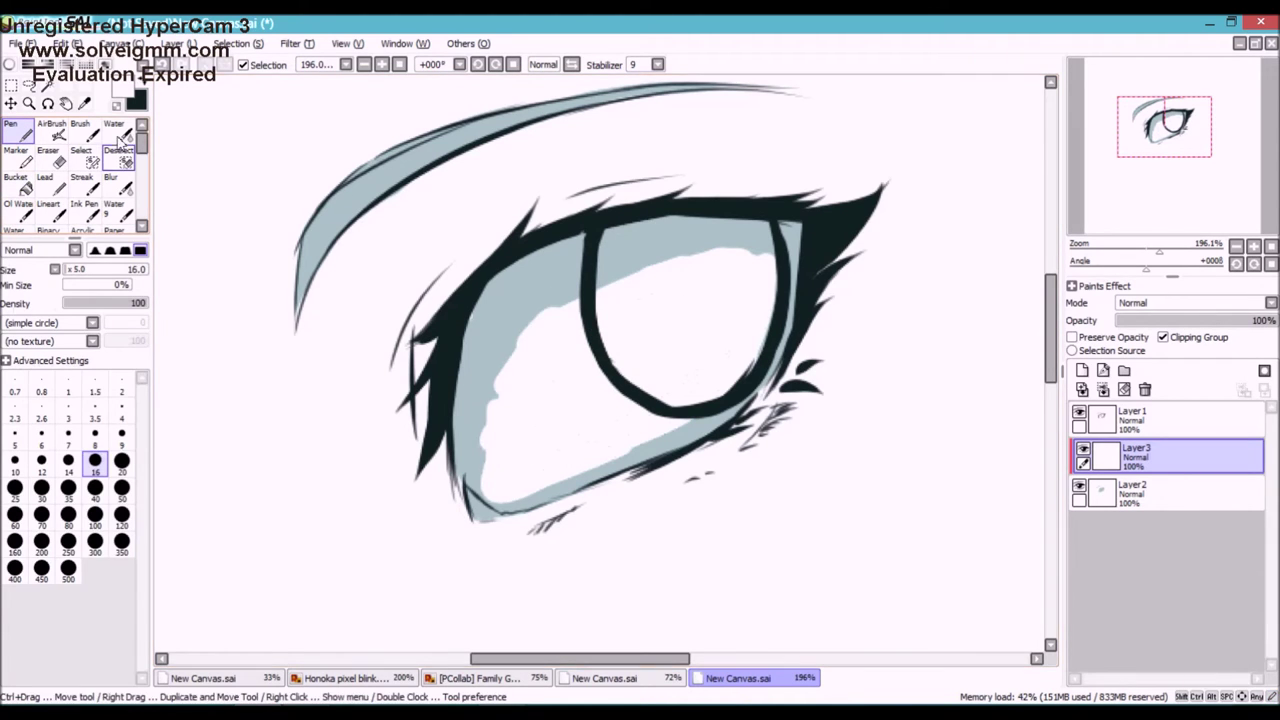
# Blend the white into the grey-blue rim around the eyeball with the Water tool at size 50, touching up with the Pen
pyautogui.click(118, 131)
pyautogui.moveTo(496, 472)
pyautogui.mouseDown()
pyautogui.moveTo(559, 302)
pyautogui.moveTo(689, 408)
pyautogui.moveTo(517, 502)
pyautogui.moveTo(511, 316)
pyautogui.moveTo(545, 314)
pyautogui.mouseUp()
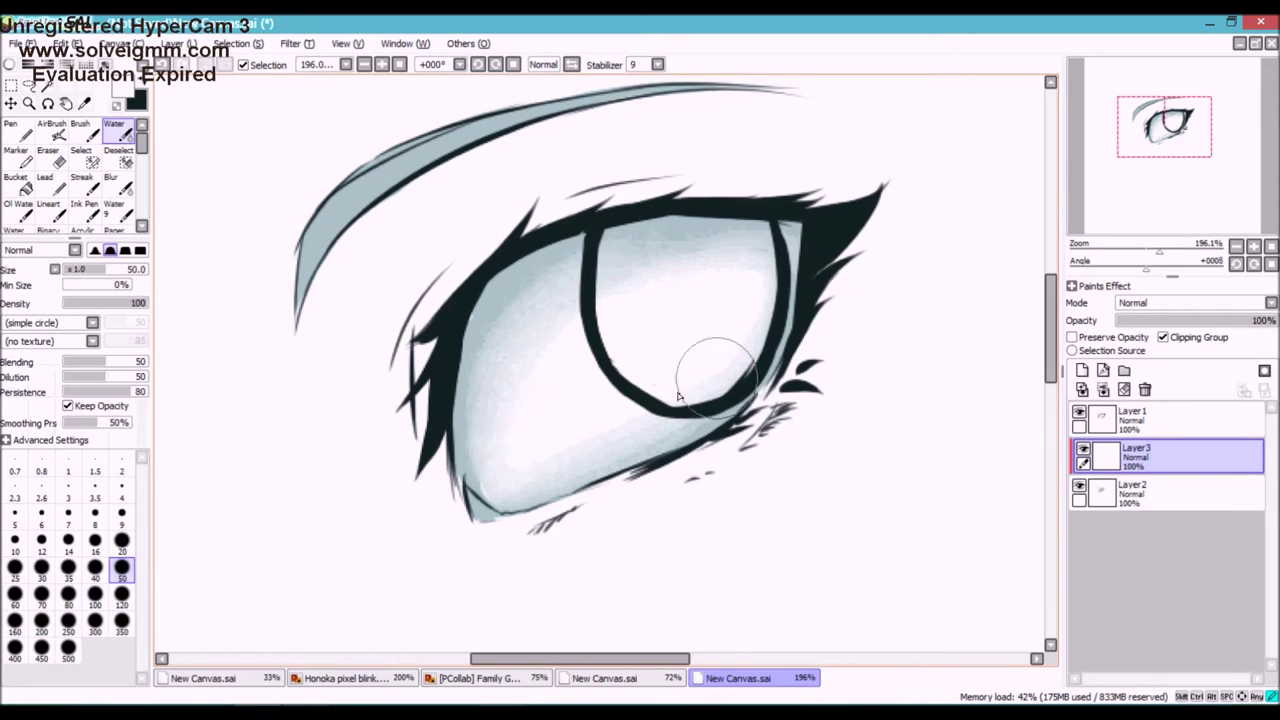
pyautogui.press('n')
pyautogui.moveTo(645, 420)
pyautogui.mouseDown()
pyautogui.moveTo(701, 395)
pyautogui.moveTo(725, 357)
pyautogui.moveTo(646, 427)
pyautogui.moveTo(496, 396)
pyautogui.moveTo(540, 478)
pyautogui.moveTo(700, 421)
pyautogui.moveTo(771, 311)
pyautogui.moveTo(751, 244)
pyautogui.moveTo(498, 437)
pyautogui.moveTo(556, 345)
pyautogui.mouseUp()
pyautogui.click(120, 158)
pyautogui.click(120, 132)
pyautogui.moveTo(1202, 160); pyautogui.dragTo(1196, 160)
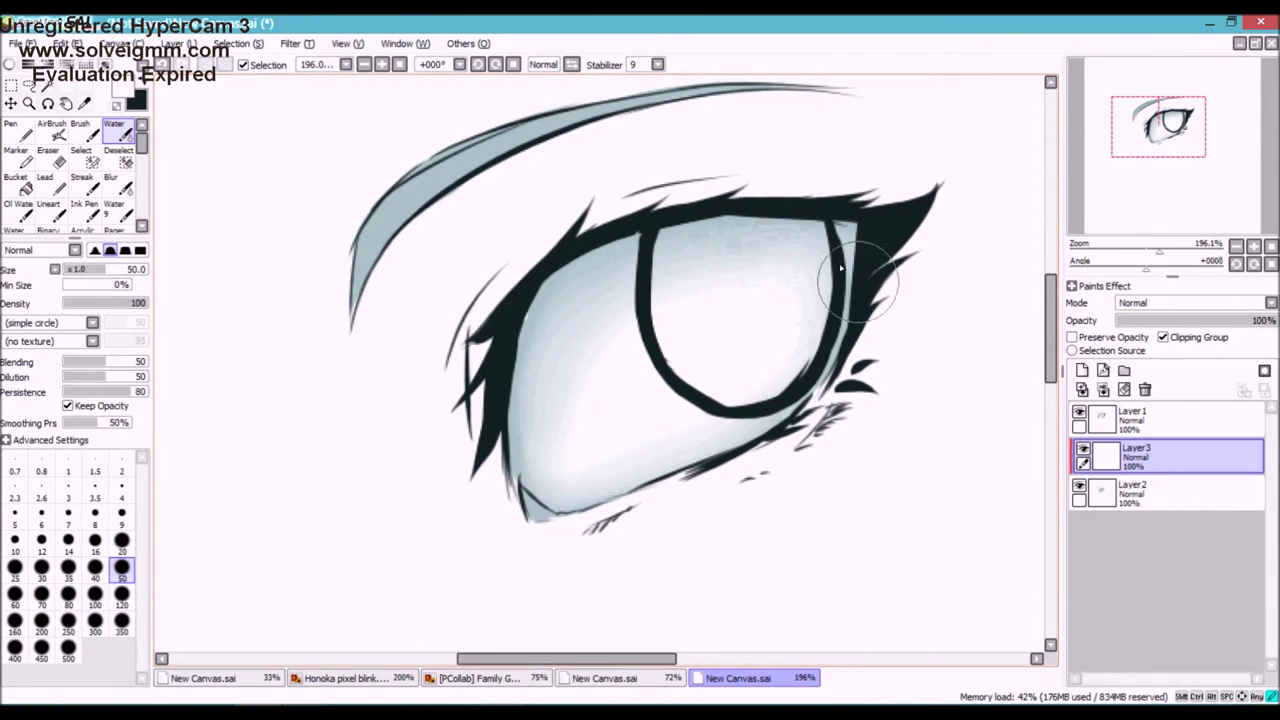
# Paint the eye's small inner corner light pink with the Pen at size 16
pyautogui.moveTo(1252, 195); pyautogui.dragTo(1202, 195)
pyautogui.moveTo(1160, 252); pyautogui.dragTo(1171, 252)
pyautogui.moveTo(1181, 233); pyautogui.dragTo(1180, 234)
pyautogui.click(86, 65)
pyautogui.click(79, 80)
pyautogui.click(86, 65)
pyautogui.click(18, 131)
pyautogui.moveTo(437, 439); pyautogui.dragTo(408, 414)
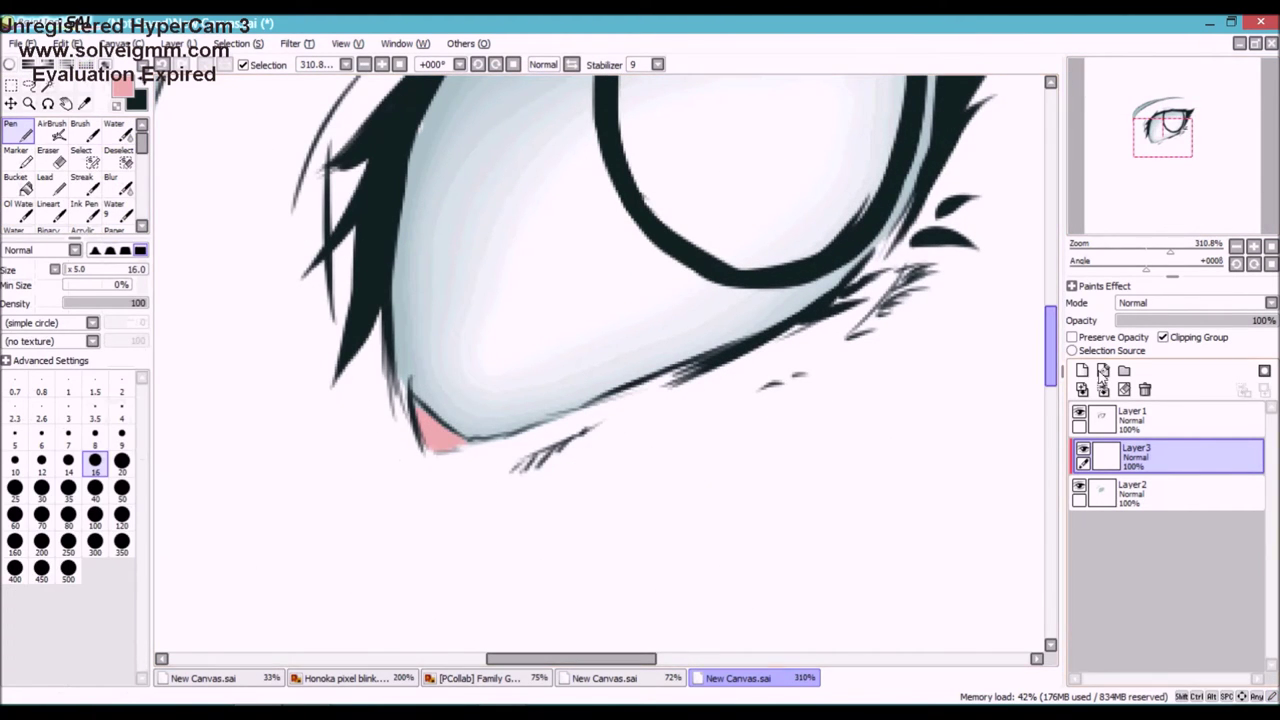
# Shade the eye's inner corner a darker pink with the Pen at size 16, Preserve Opacity on, and blend it with the Water tool at size 50
pyautogui.scroll(2, 103, 110)
pyautogui.click(73, 93)
pyautogui.click(86, 65)
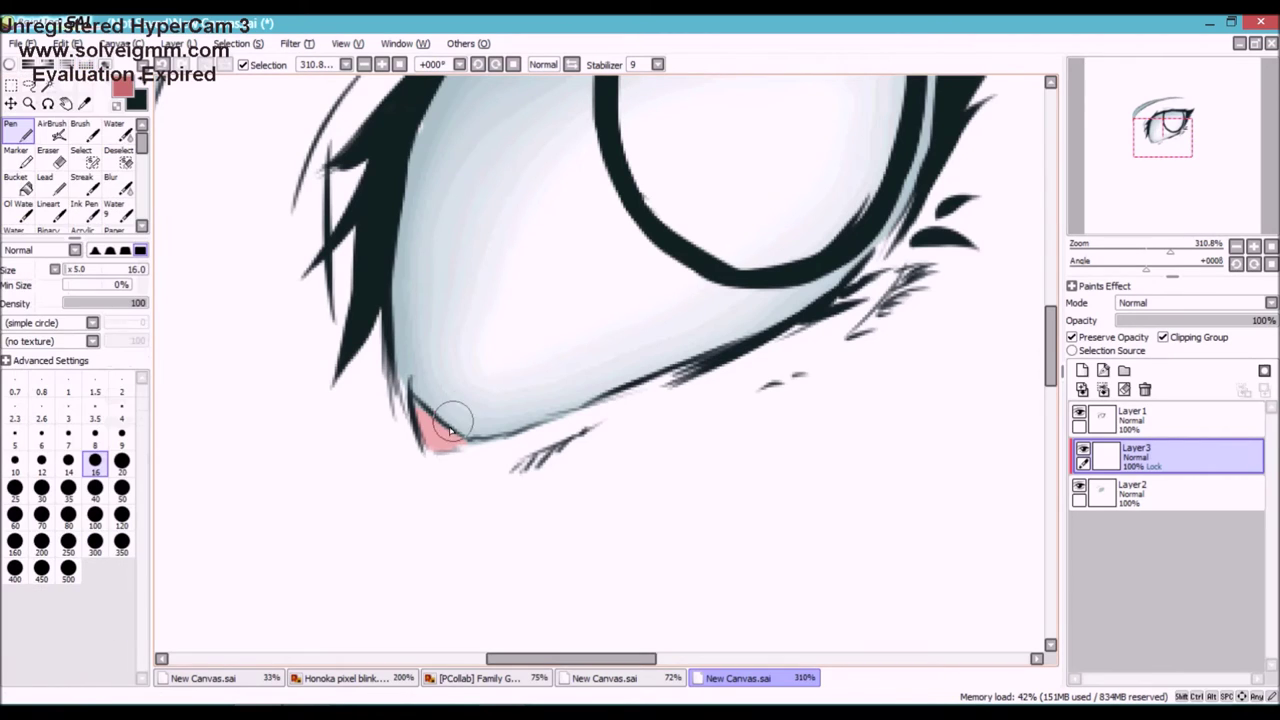
pyautogui.moveTo(434, 459); pyautogui.dragTo(457, 448)
pyautogui.click(117, 131)
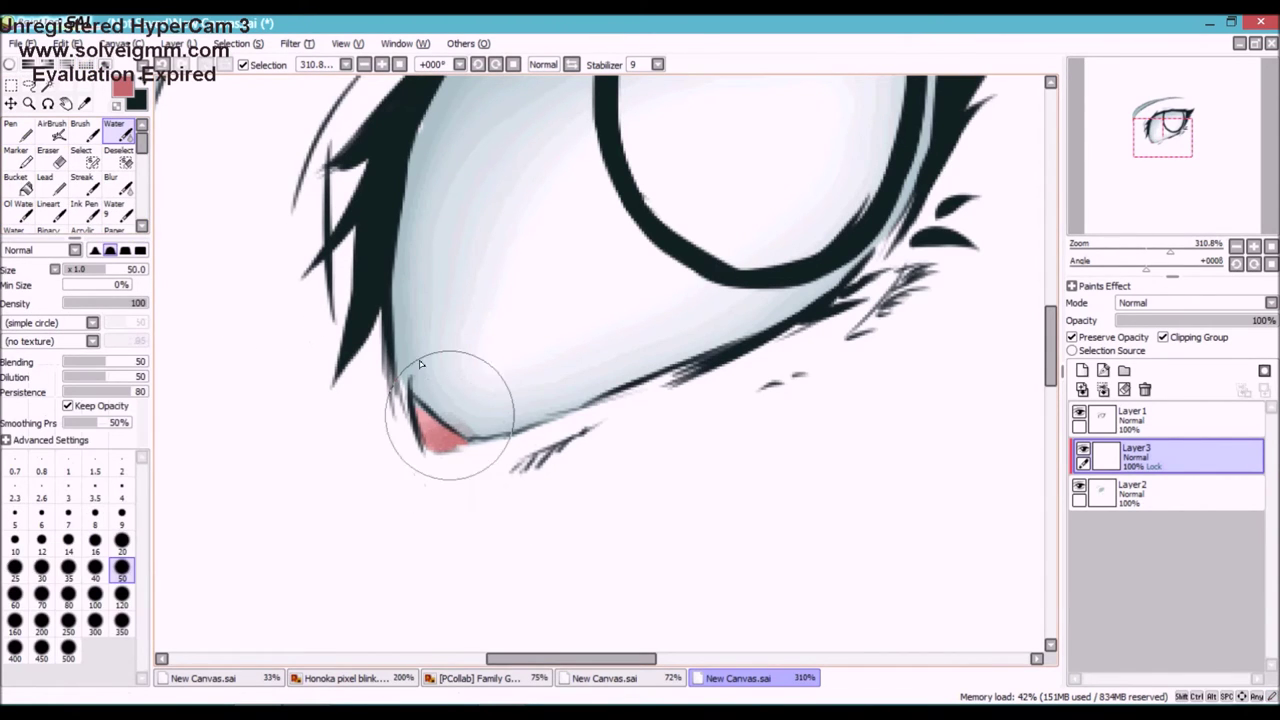
pyautogui.press('e')
pyautogui.moveTo(1170, 247)
pyautogui.mouseDown()
pyautogui.moveTo(1169, 223)
pyautogui.moveTo(1153, 254)
pyautogui.mouseUp()
# Turn on Preserve Opacity for the grey-blue base layer and repaint the eyebrow dark blue with the Pen
pyautogui.click(1159, 505)
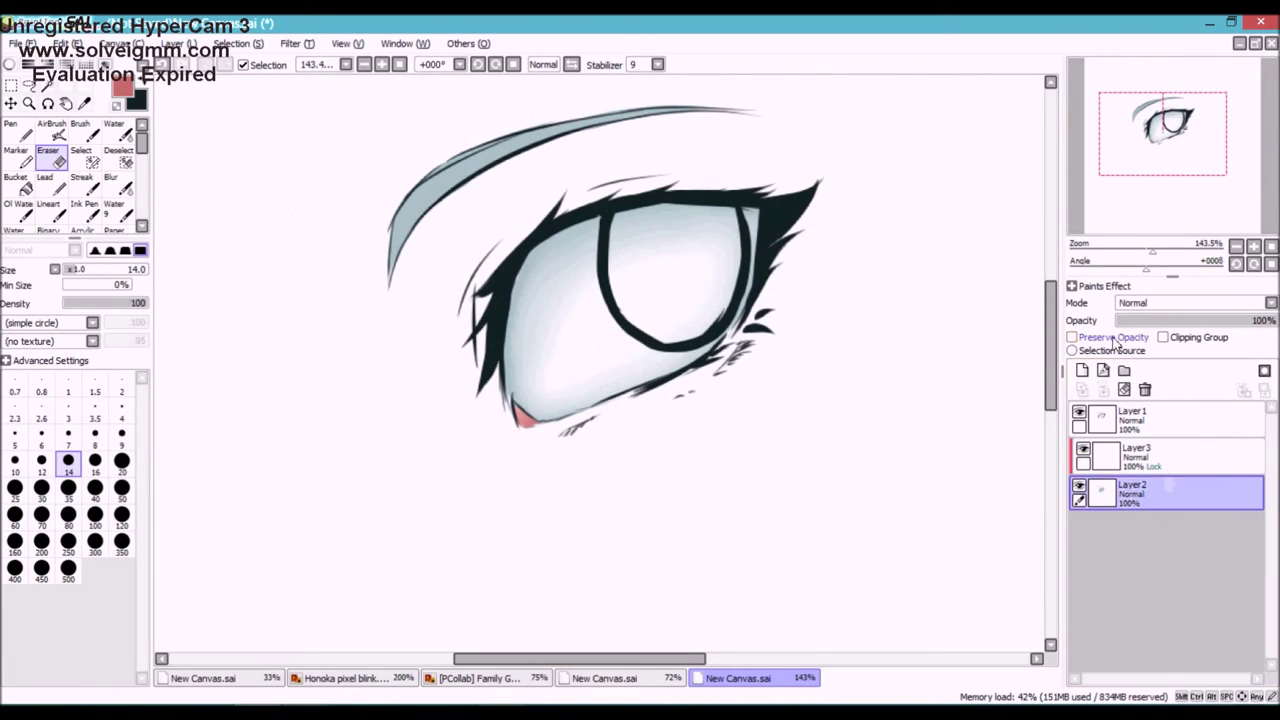
pyautogui.scroll(3, 1182, 215)
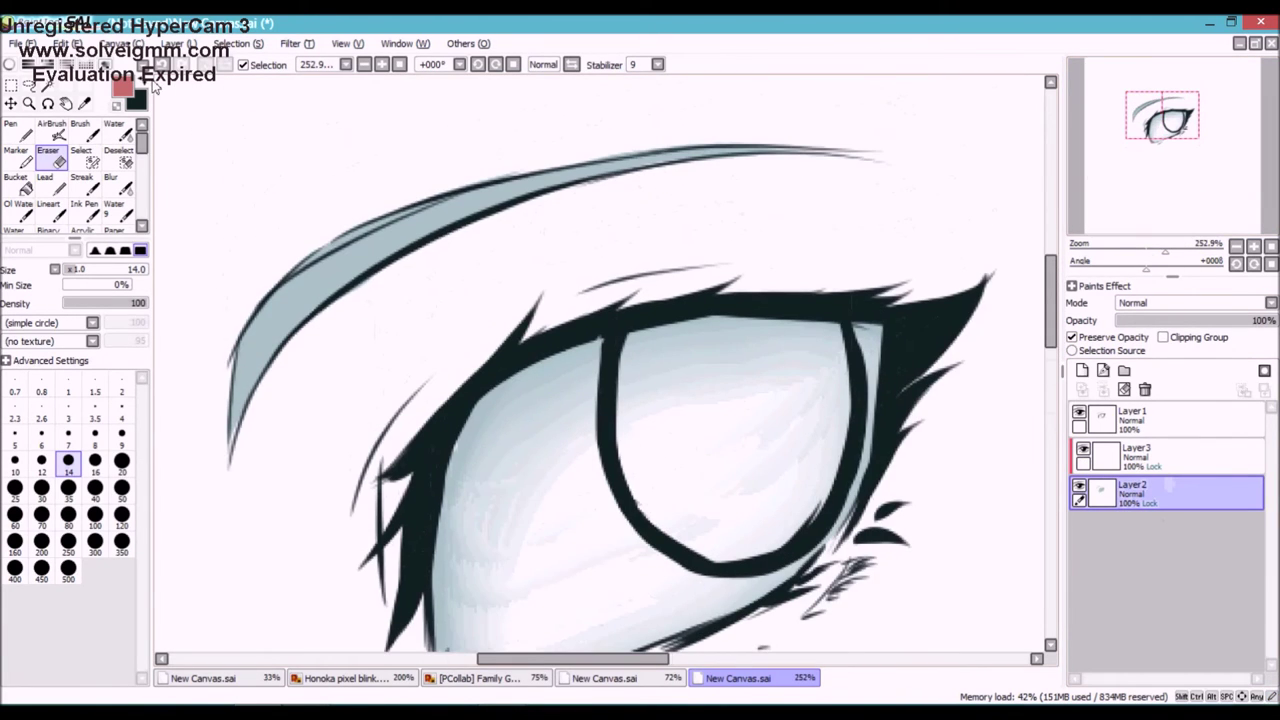
pyautogui.click(85, 104)
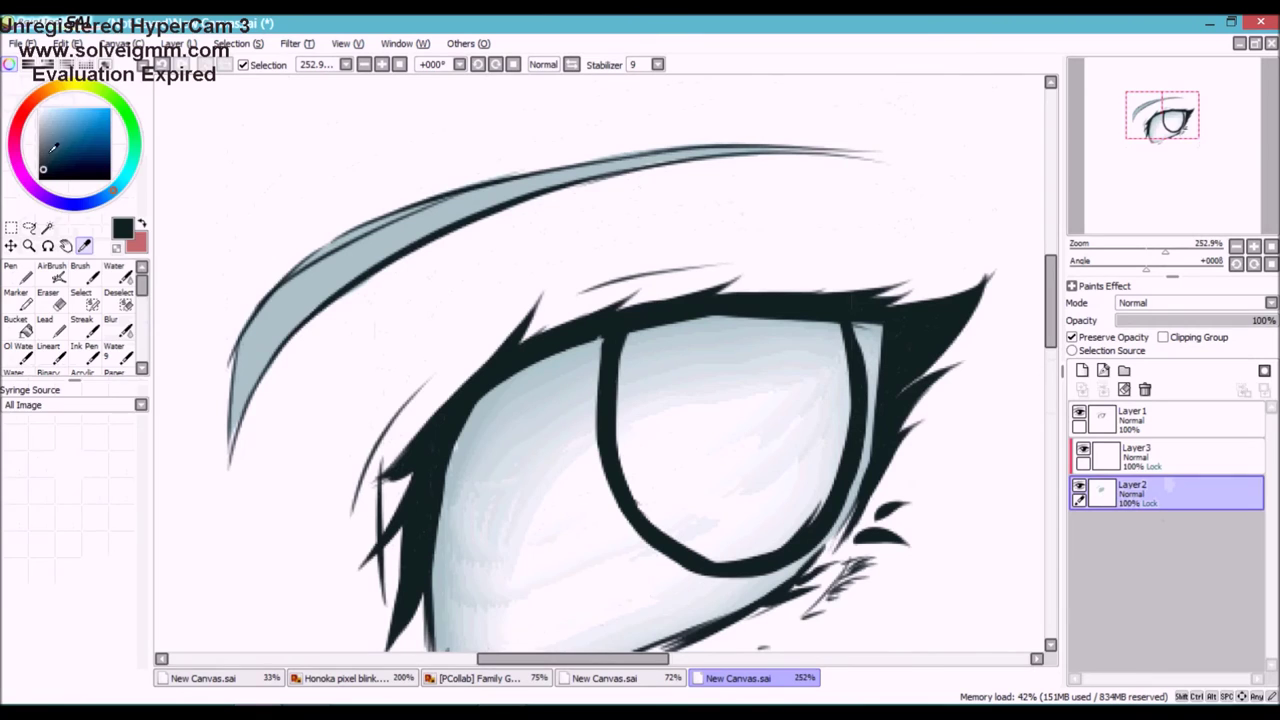
pyautogui.click(25, 130)
pyautogui.moveTo(286, 357)
pyautogui.mouseDown()
pyautogui.moveTo(486, 194)
pyautogui.moveTo(890, 164)
pyautogui.mouseUp()
# Add a layer above the inner-corner shading and fill the iris with dark blue using the Pen at size 35
pyautogui.click(1160, 457)
pyautogui.click(1082, 370)
pyautogui.moveTo(655, 348)
pyautogui.mouseDown()
pyautogui.moveTo(700, 516)
pyautogui.moveTo(806, 423)
pyautogui.moveTo(820, 371)
pyautogui.moveTo(726, 343)
pyautogui.moveTo(789, 449)
pyautogui.mouseUp()
pyautogui.moveTo(1166, 116); pyautogui.dragTo(1172, 122)
pyautogui.moveTo(1165, 252); pyautogui.dragTo(1170, 252)
pyautogui.moveTo(1171, 123); pyautogui.dragTo(1175, 119)
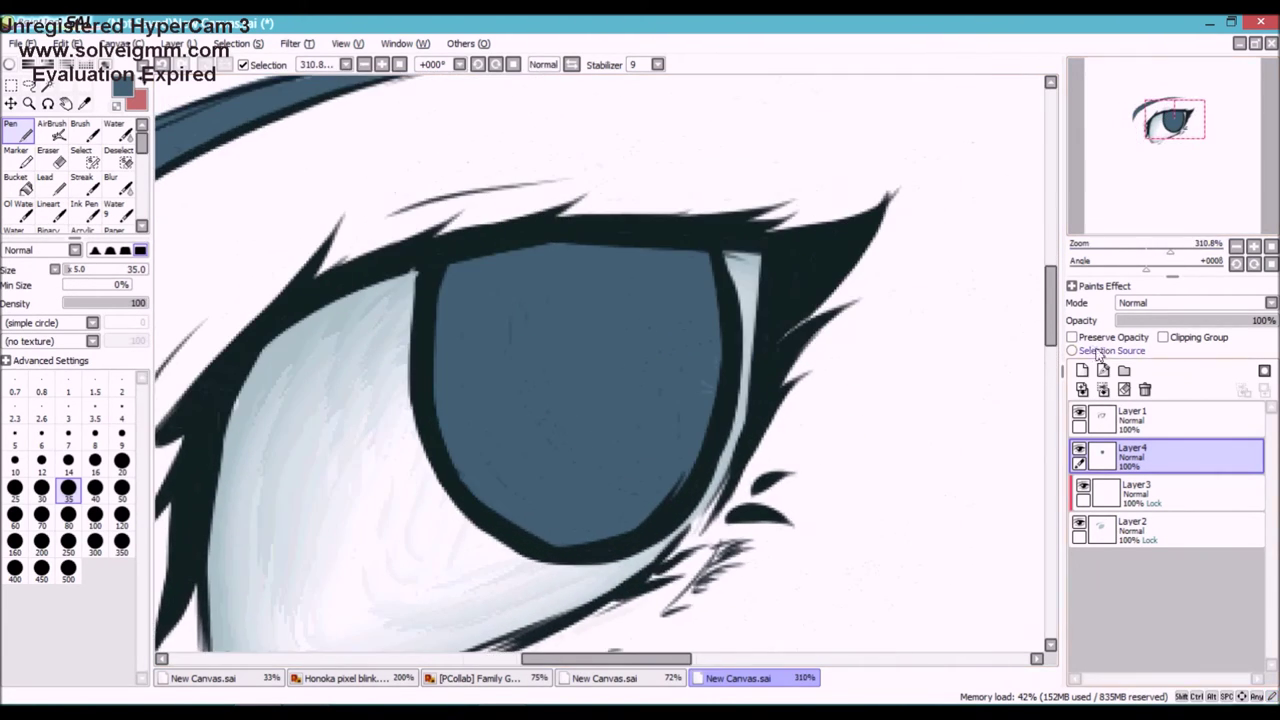
# Add a clipping-group layer above the iris colour and another one above the line art
pyautogui.click(1082, 370)
pyautogui.click(1188, 338)
pyautogui.click(1160, 420)
pyautogui.click(1082, 370)
pyautogui.click(1188, 338)
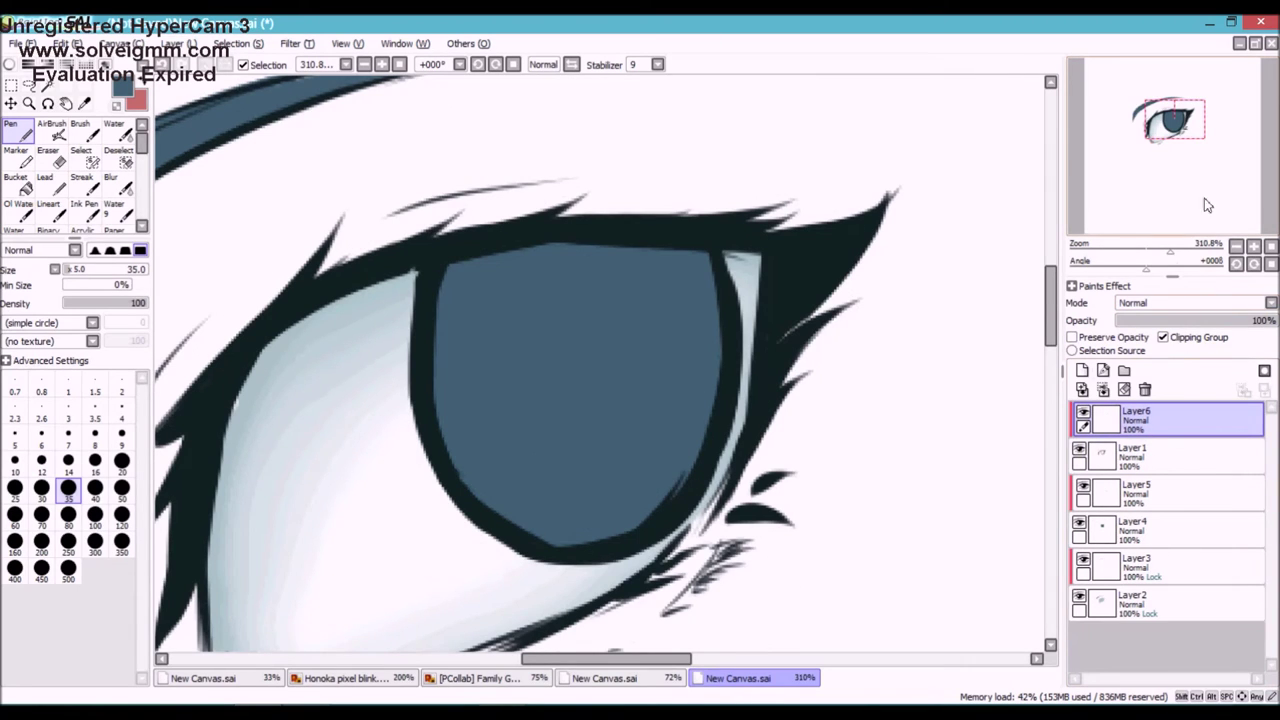
# Paint dark blue over the upper lash line near the inner corner and blend it into the black with the Oil Water brush at size 16
pyautogui.click(1168, 122)
pyautogui.moveTo(314, 312); pyautogui.dragTo(441, 243)
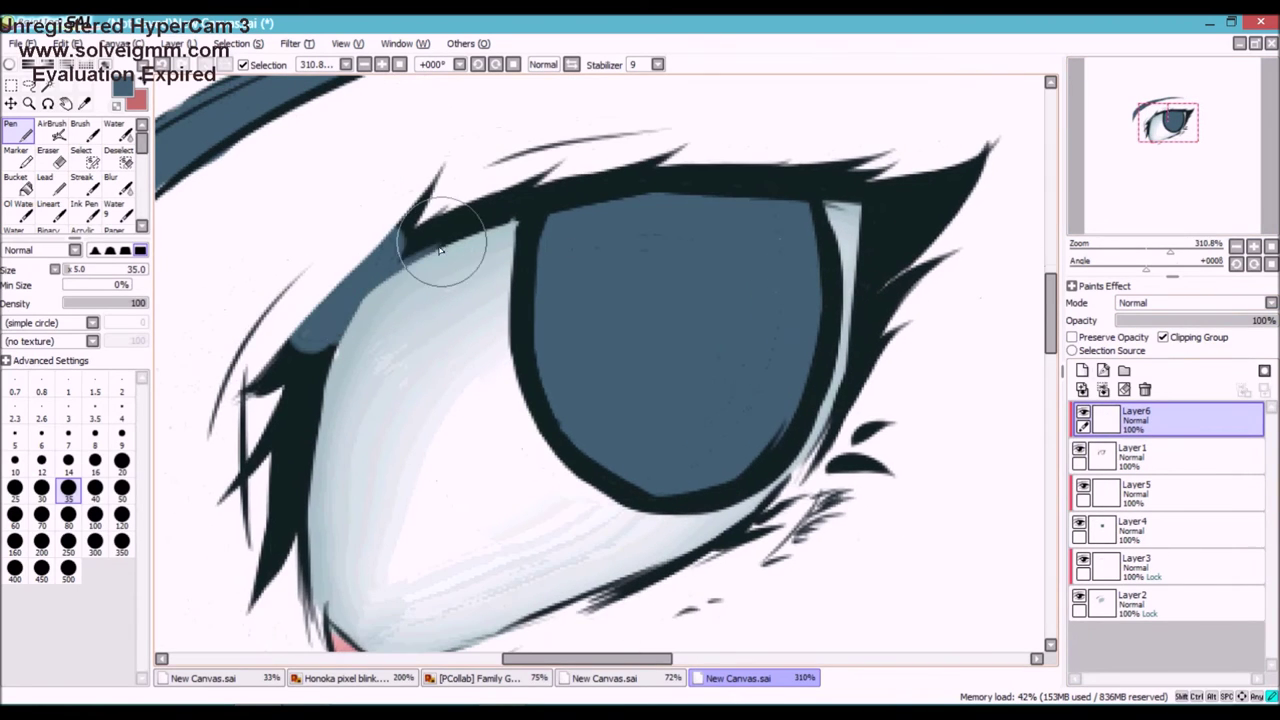
pyautogui.click(20, 212)
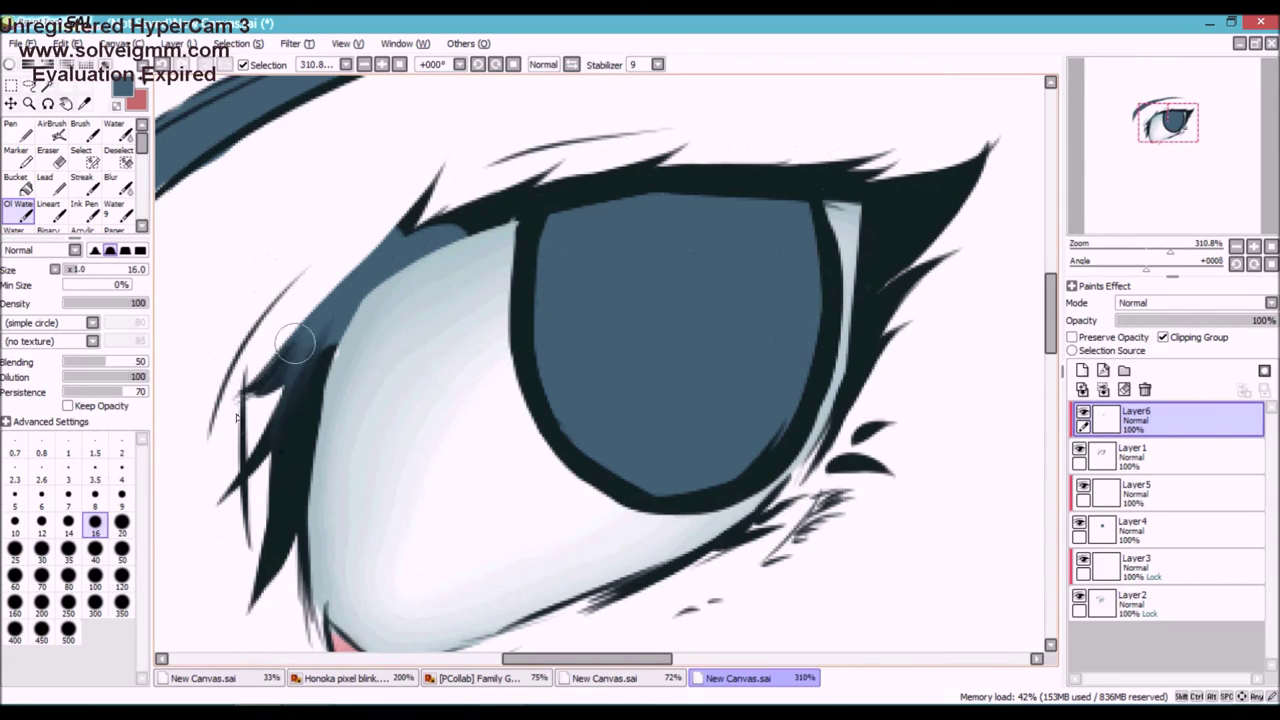
pyautogui.moveTo(325, 316); pyautogui.dragTo(280, 528)
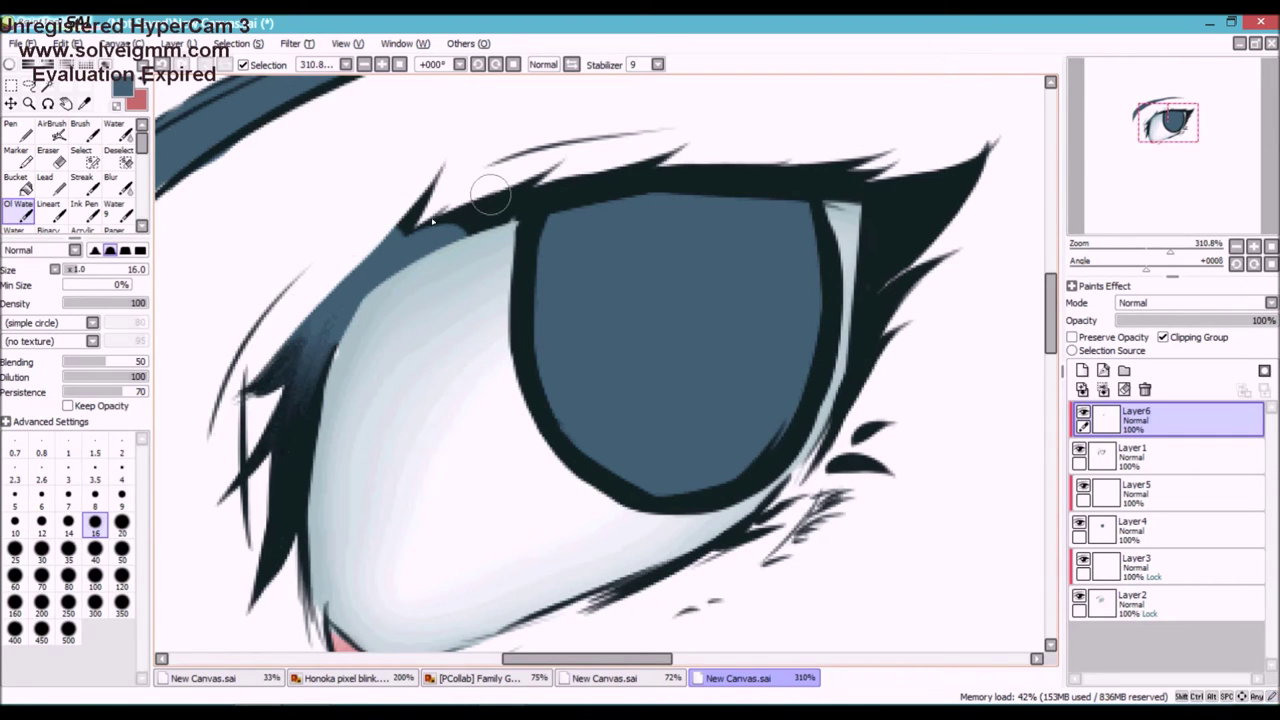
pyautogui.moveTo(491, 194); pyautogui.dragTo(347, 283)
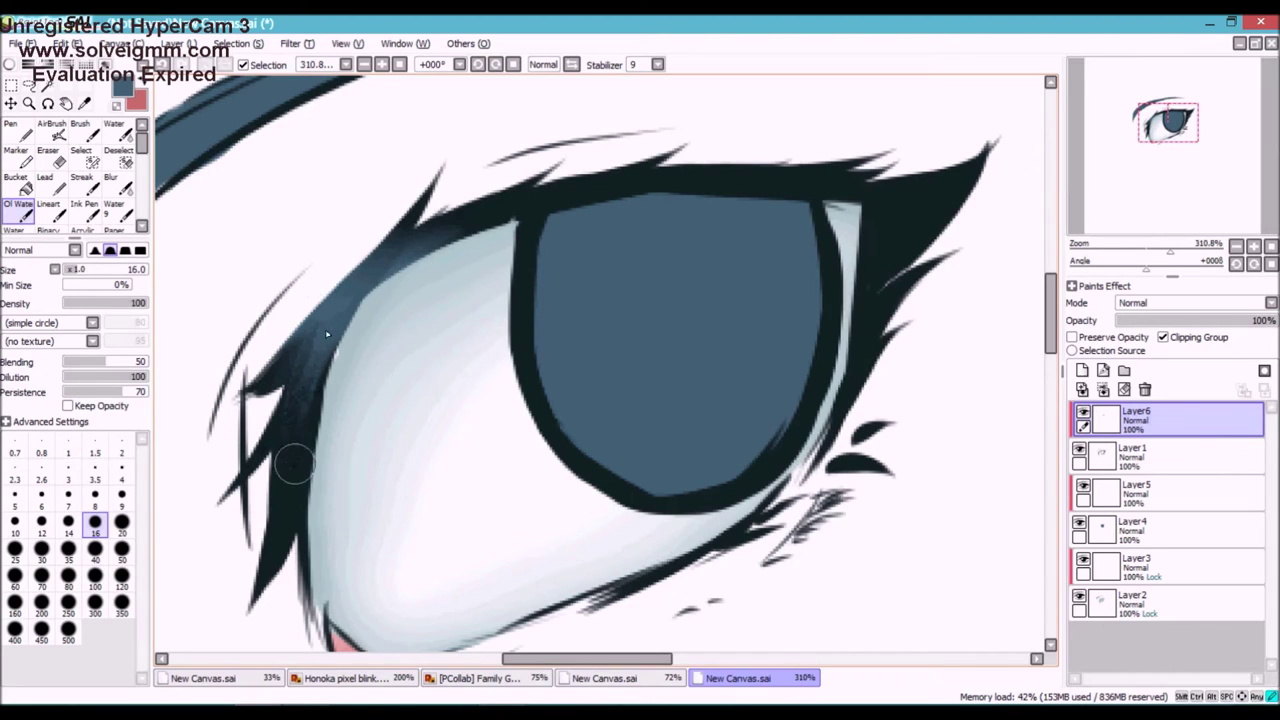
pyautogui.moveTo(350, 288); pyautogui.dragTo(301, 380)
pyautogui.moveTo(1211, 180); pyautogui.dragTo(1213, 176)
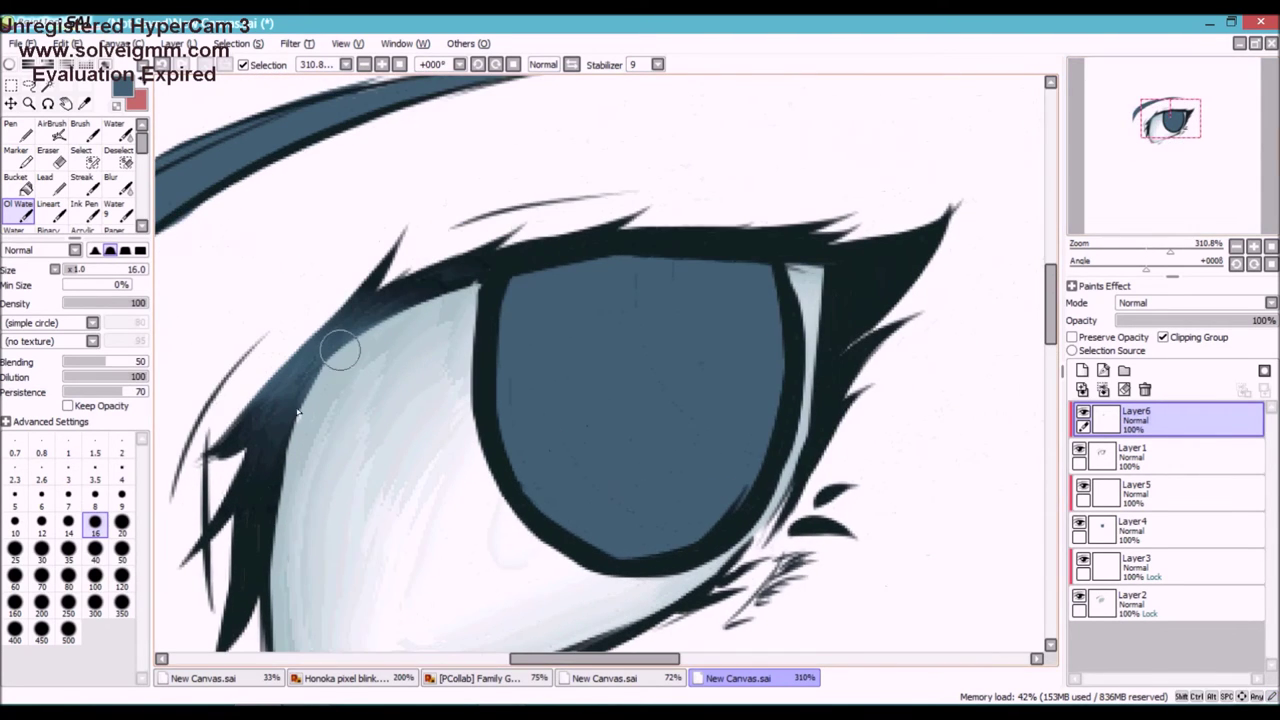
pyautogui.moveTo(1186, 254)
pyautogui.mouseDown()
pyautogui.moveTo(1143, 251)
pyautogui.moveTo(1178, 256)
pyautogui.mouseUp()
# Set the clipping layer above the iris to Multiply, draw an oval pupil with the Pen, erase its middle and blur it at size 14
pyautogui.click(1162, 460)
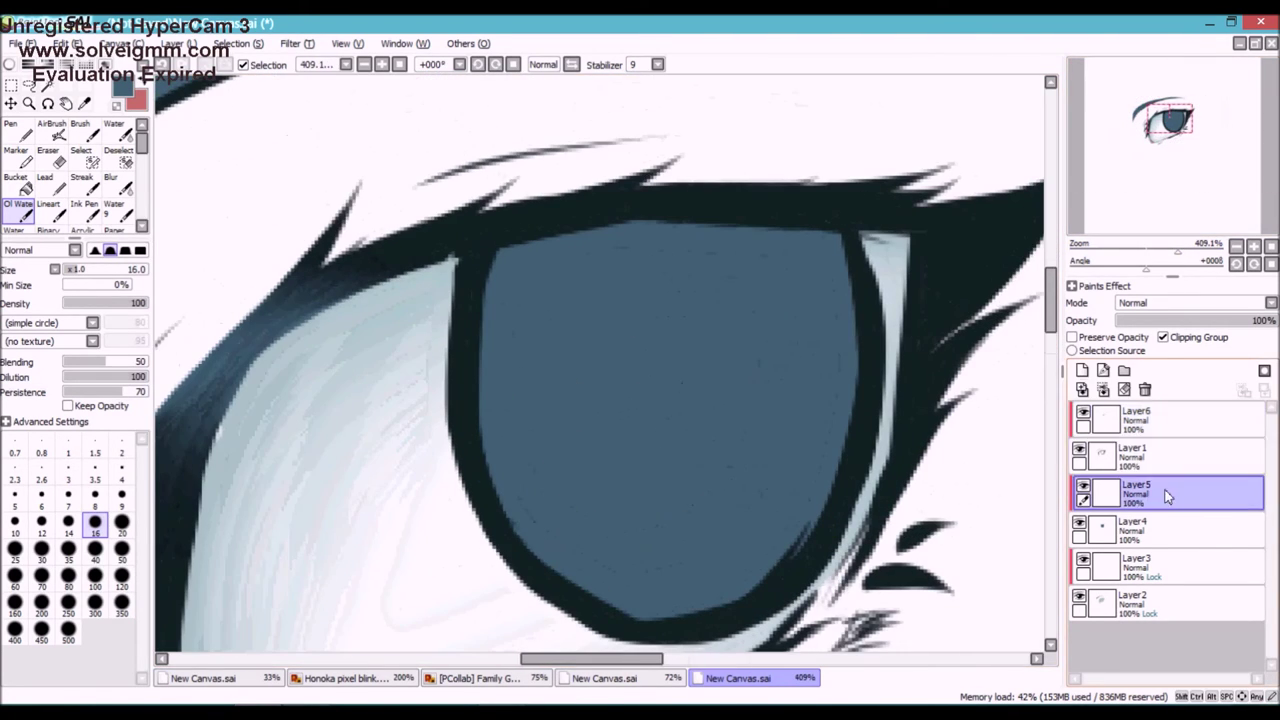
pyautogui.click(1157, 494)
pyautogui.moveTo(1201, 159); pyautogui.dragTo(1211, 163)
pyautogui.click(1166, 300)
pyautogui.click(1166, 338)
pyautogui.click(18, 131)
pyautogui.moveTo(490, 290)
pyautogui.mouseDown()
pyautogui.moveTo(508, 363)
pyautogui.moveTo(503, 285)
pyautogui.mouseUp()
pyautogui.click(50, 161)
pyautogui.click(124, 188)
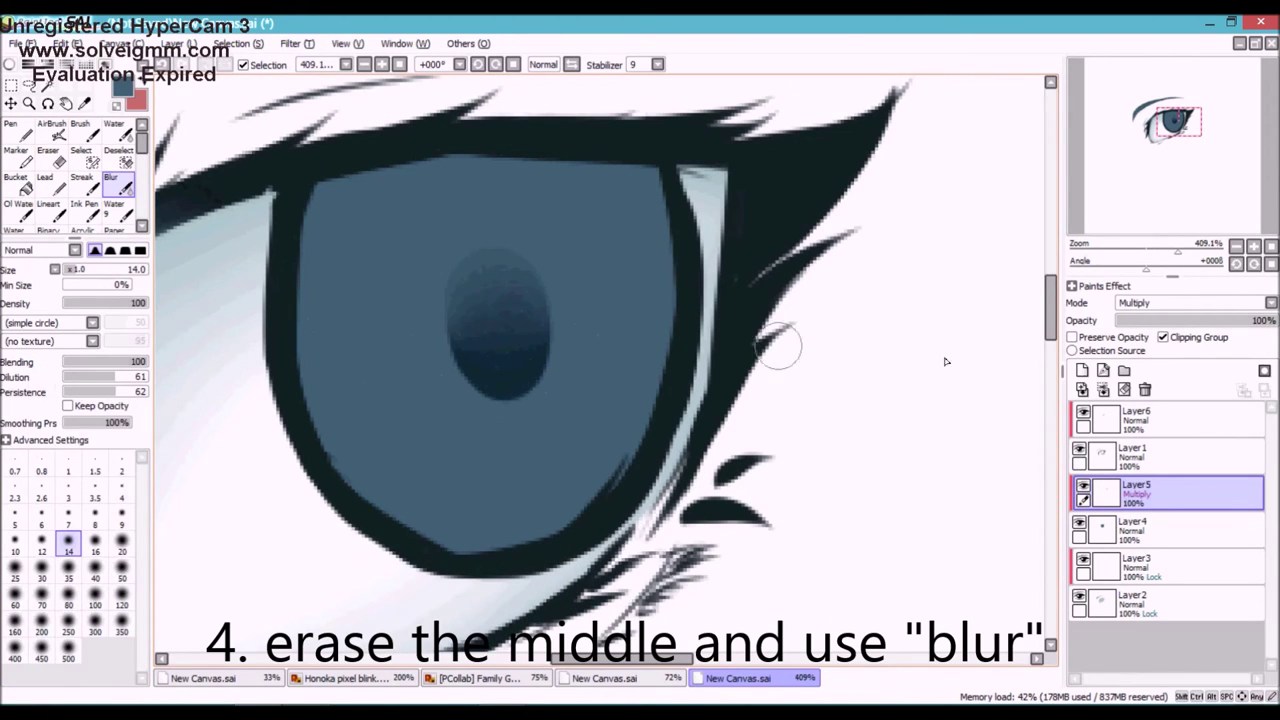
# Add a clipped Overlay layer beneath the pupil layer and paint the lower part of the iris white with the Pen at size 35
pyautogui.click(1150, 522)
pyautogui.click(1083, 371)
pyautogui.click(1148, 303)
pyautogui.click(1149, 359)
pyautogui.click(9, 64)
pyautogui.click(43, 118)
pyautogui.click(9, 64)
pyautogui.click(18, 131)
pyautogui.moveTo(345, 470); pyautogui.dragTo(410, 517)
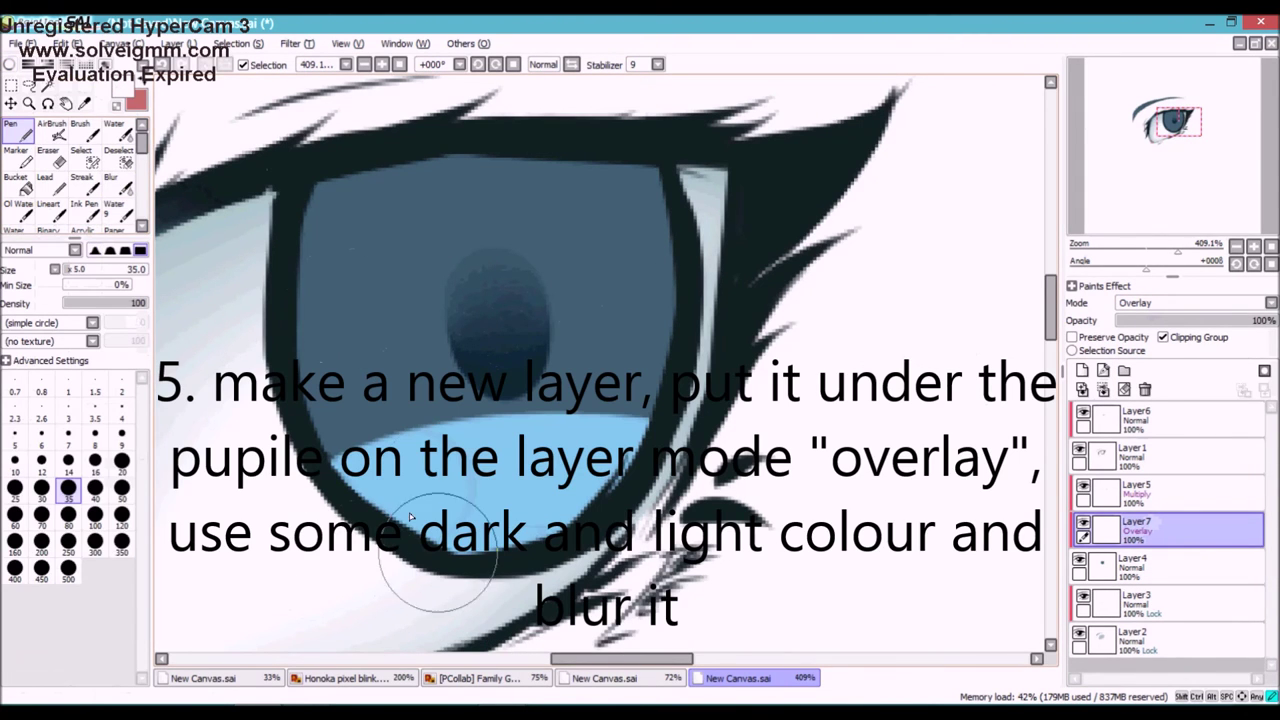
# Paint the upper part of the iris black and smooth the dark and light areas into a gradient with Blur at size 35
pyautogui.click(9, 64)
pyautogui.click(9, 64)
pyautogui.moveTo(310, 275)
pyautogui.mouseDown()
pyautogui.moveTo(590, 236)
pyautogui.moveTo(360, 185)
pyautogui.mouseUp()
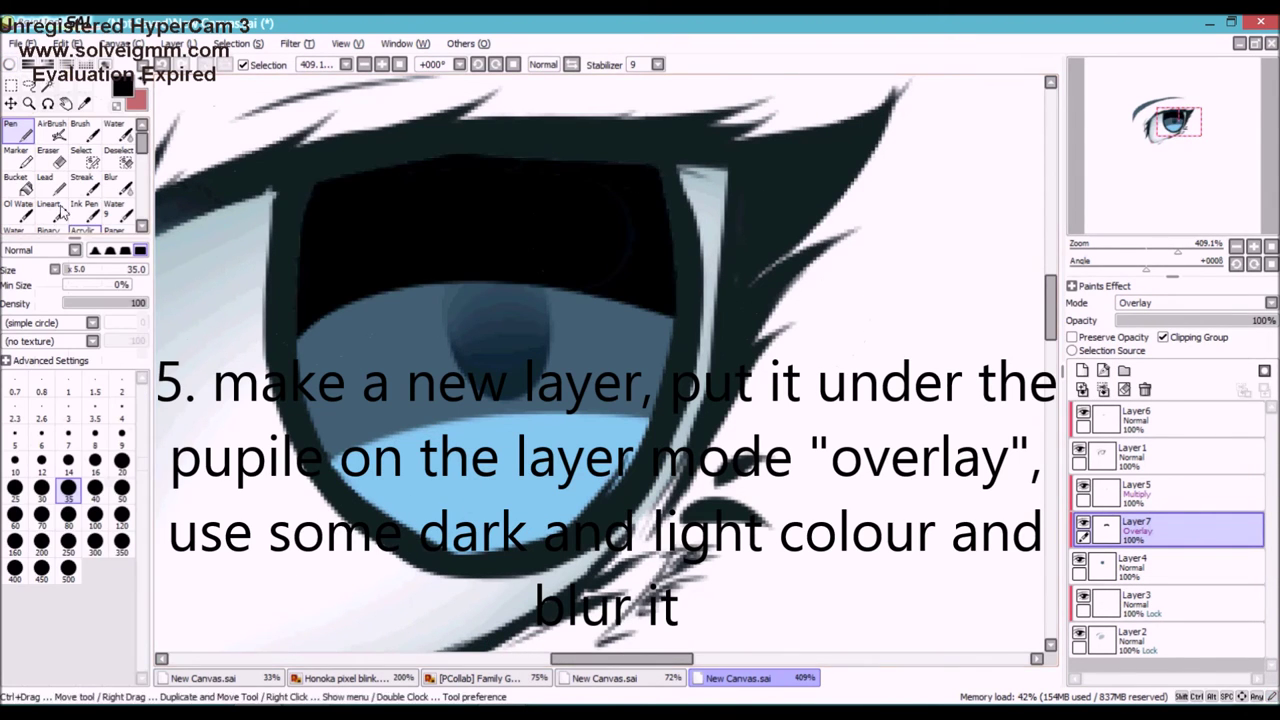
pyautogui.click(118, 185)
pyautogui.click(68, 570)
pyautogui.moveTo(358, 288)
pyautogui.mouseDown()
pyautogui.moveTo(440, 310)
pyautogui.moveTo(474, 446)
pyautogui.moveTo(480, 241)
pyautogui.moveTo(295, 369)
pyautogui.moveTo(486, 237)
pyautogui.mouseUp()
pyautogui.moveTo(1178, 251)
pyautogui.mouseDown()
pyautogui.moveTo(1149, 254)
pyautogui.moveTo(1180, 251)
pyautogui.mouseUp()
pyautogui.moveTo(287, 279)
pyautogui.mouseDown()
pyautogui.moveTo(543, 200)
pyautogui.moveTo(278, 405)
pyautogui.mouseUp()
# Add another clipped Overlay layer beneath the pupil layer and paint a large white circle around the pupil with the Pen at size 70
pyautogui.click(1083, 370)
pyautogui.click(1150, 303)
pyautogui.click(1142, 357)
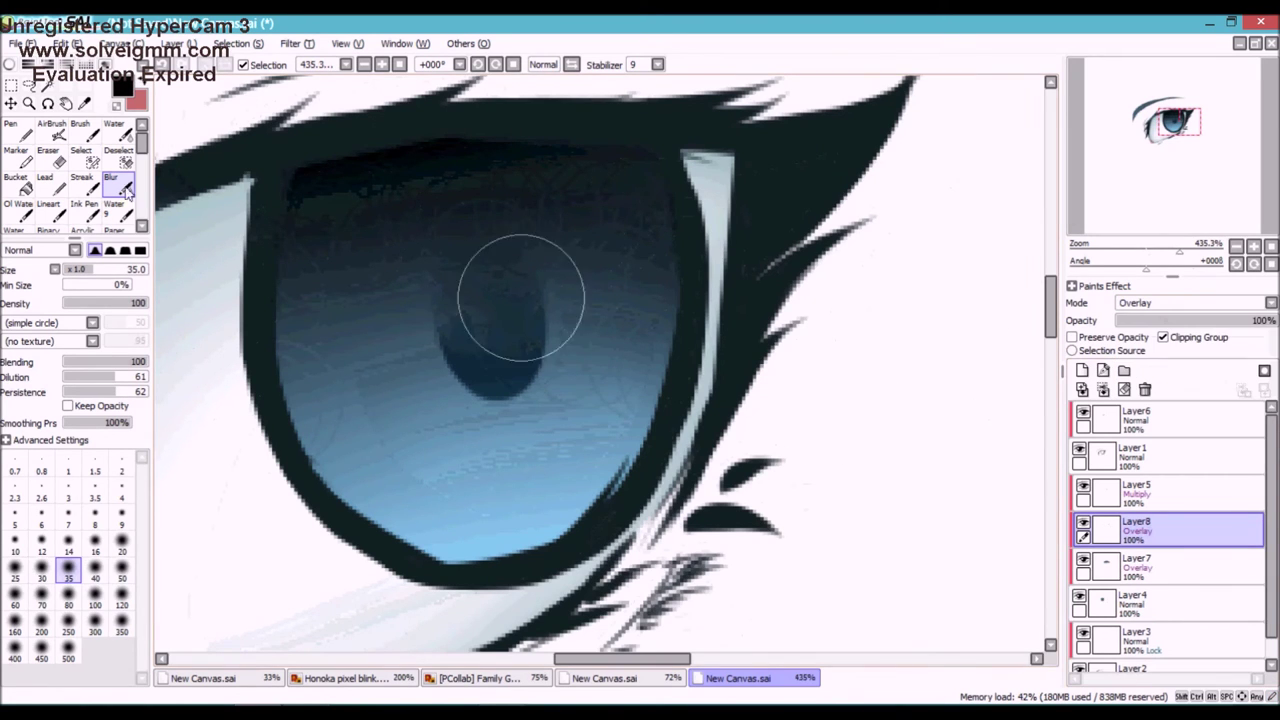
pyautogui.click(9, 65)
pyautogui.click(10, 64)
pyautogui.click(16, 130)
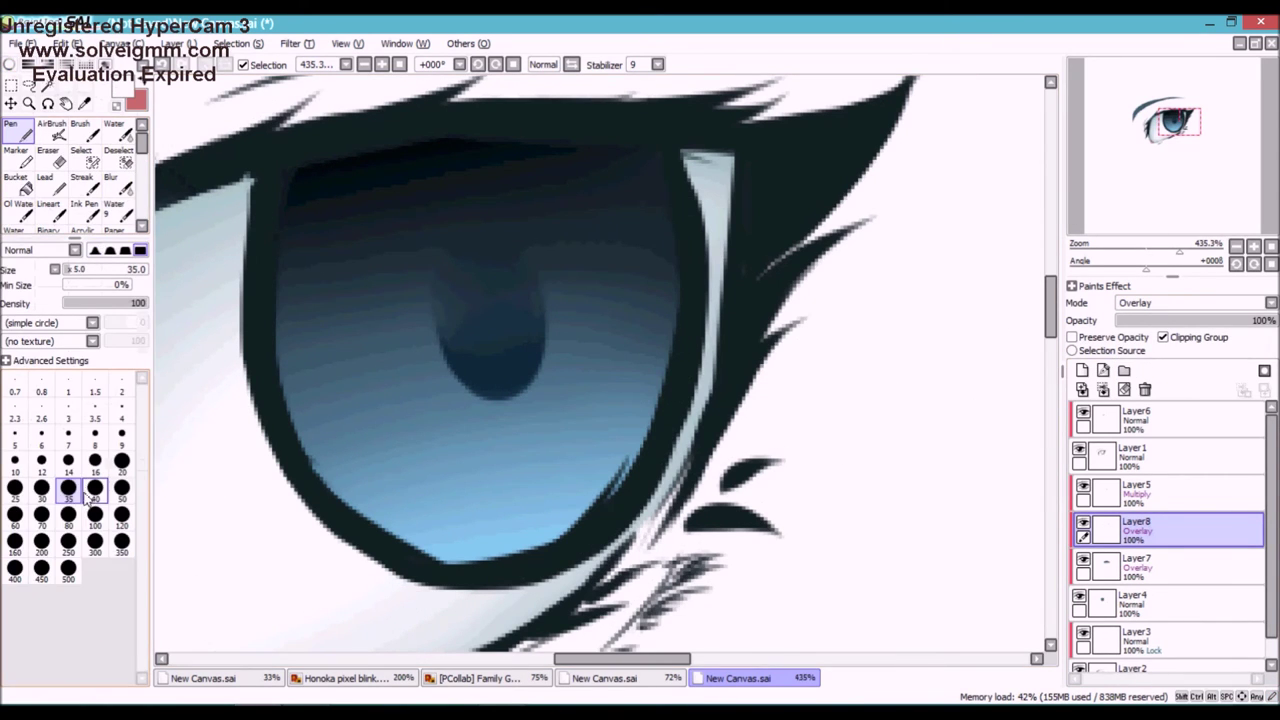
pyautogui.click(41, 514)
pyautogui.moveTo(473, 337)
pyautogui.mouseDown()
pyautogui.moveTo(480, 306)
pyautogui.moveTo(466, 320)
pyautogui.moveTo(510, 345)
pyautogui.mouseUp()
# Erase the upper part of the white circle at size 35 and soften it into a glowing crescent with Blur at size 35
pyautogui.click(50, 157)
pyautogui.click(68, 488)
pyautogui.moveTo(430, 300)
pyautogui.mouseDown()
pyautogui.moveTo(461, 270)
pyautogui.moveTo(423, 250)
pyautogui.moveTo(516, 221)
pyautogui.moveTo(496, 216)
pyautogui.moveTo(523, 230)
pyautogui.moveTo(548, 278)
pyautogui.moveTo(458, 283)
pyautogui.mouseUp()
pyautogui.click(110, 183)
pyautogui.moveTo(366, 251)
pyautogui.mouseDown()
pyautogui.moveTo(523, 206)
pyautogui.moveTo(492, 220)
pyautogui.moveTo(505, 392)
pyautogui.mouseUp()
pyautogui.moveTo(438, 259); pyautogui.dragTo(494, 208)
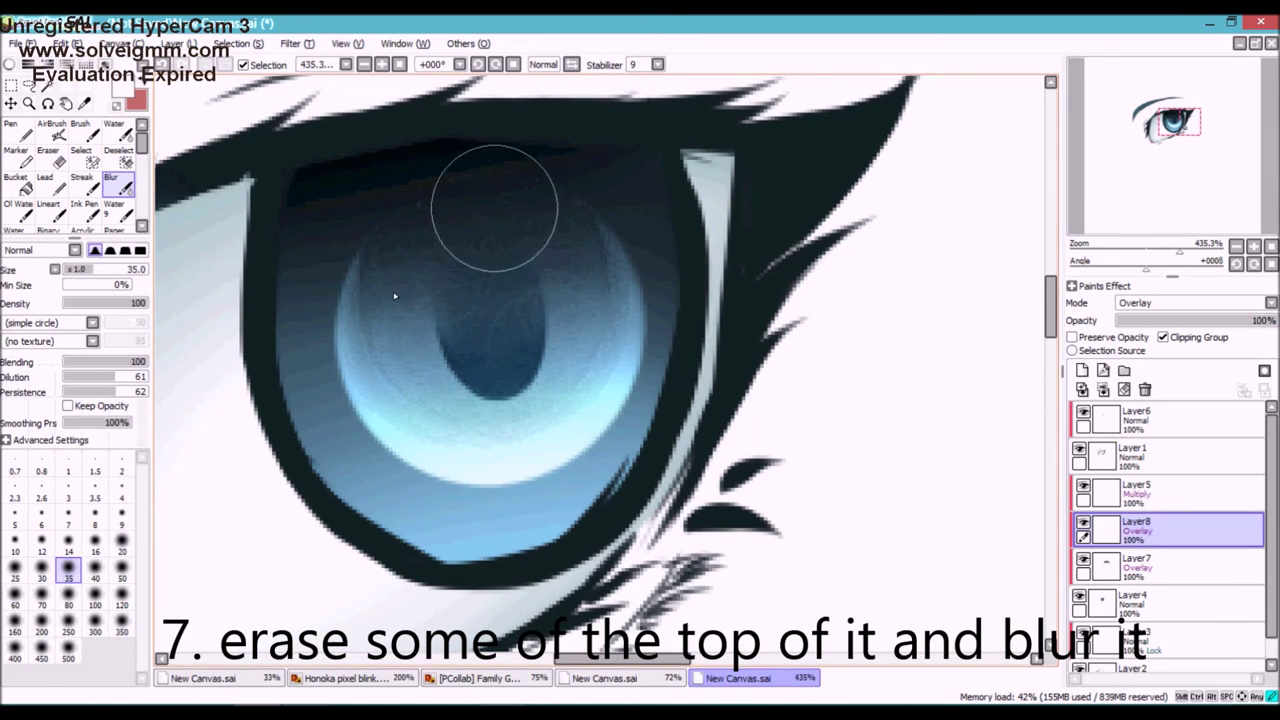
# Add a third clipped Overlay layer and dot large and small white circles across the iris with the Pen, down to size 14
pyautogui.moveTo(1178, 251); pyautogui.dragTo(1140, 275)
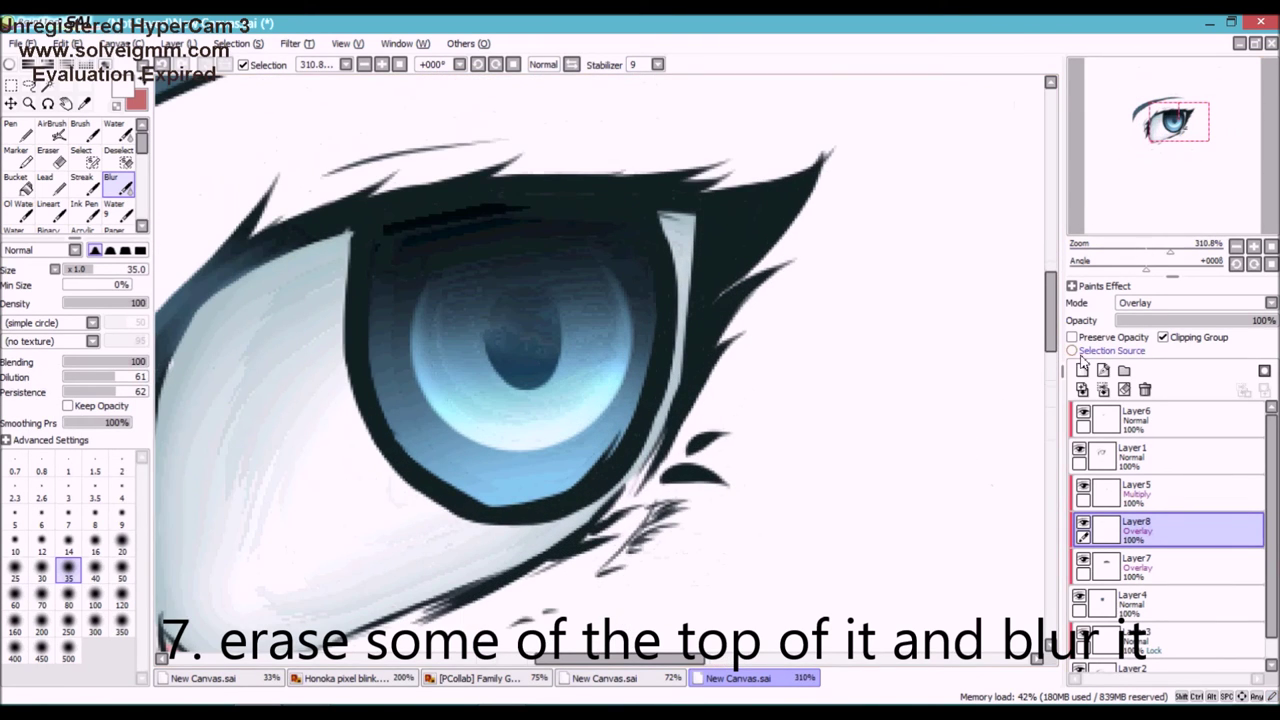
pyautogui.click(1082, 370)
pyautogui.click(1147, 302)
pyautogui.click(1140, 355)
pyautogui.click(17, 131)
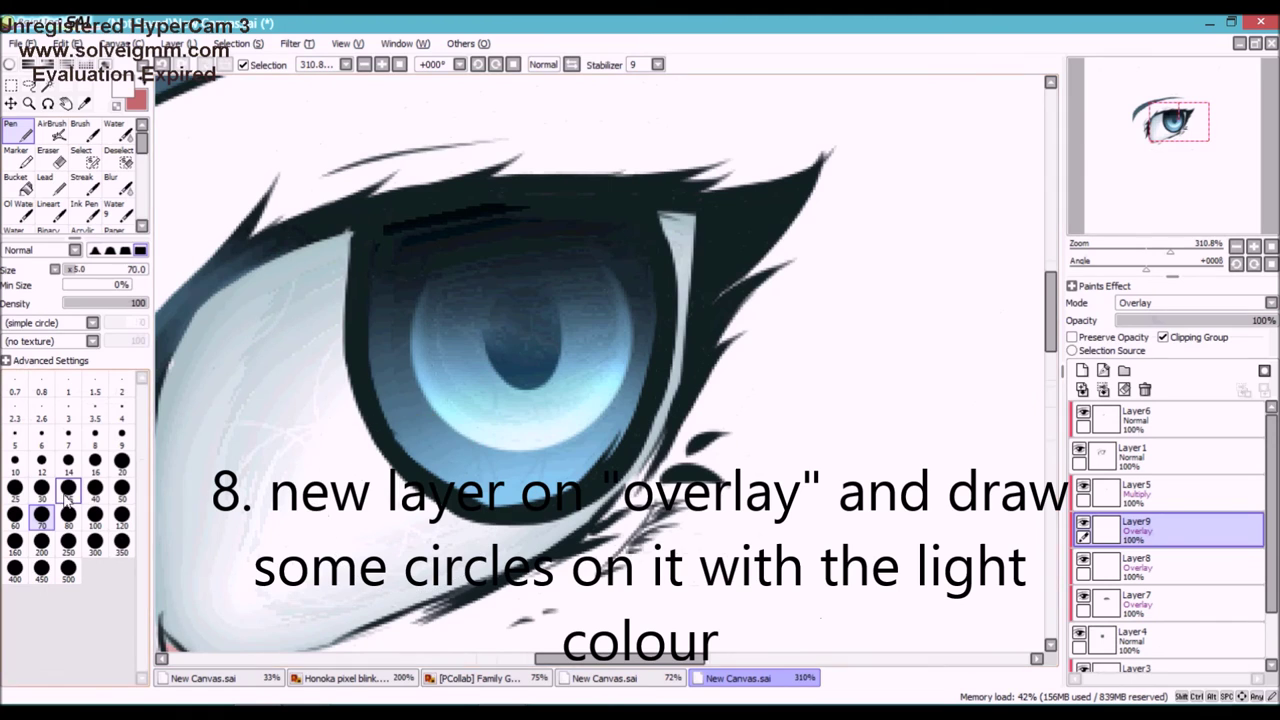
pyautogui.click(575, 440)
pyautogui.click(420, 282)
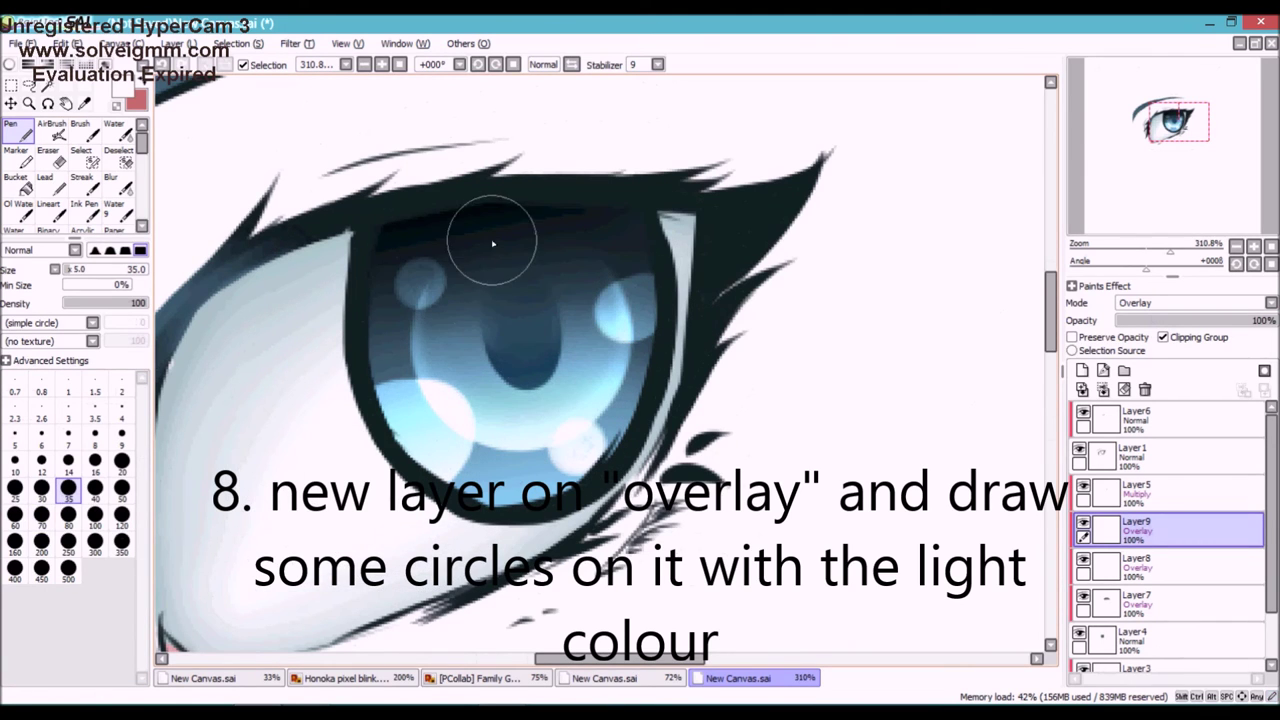
pyautogui.click(1177, 122)
pyautogui.click(68, 462)
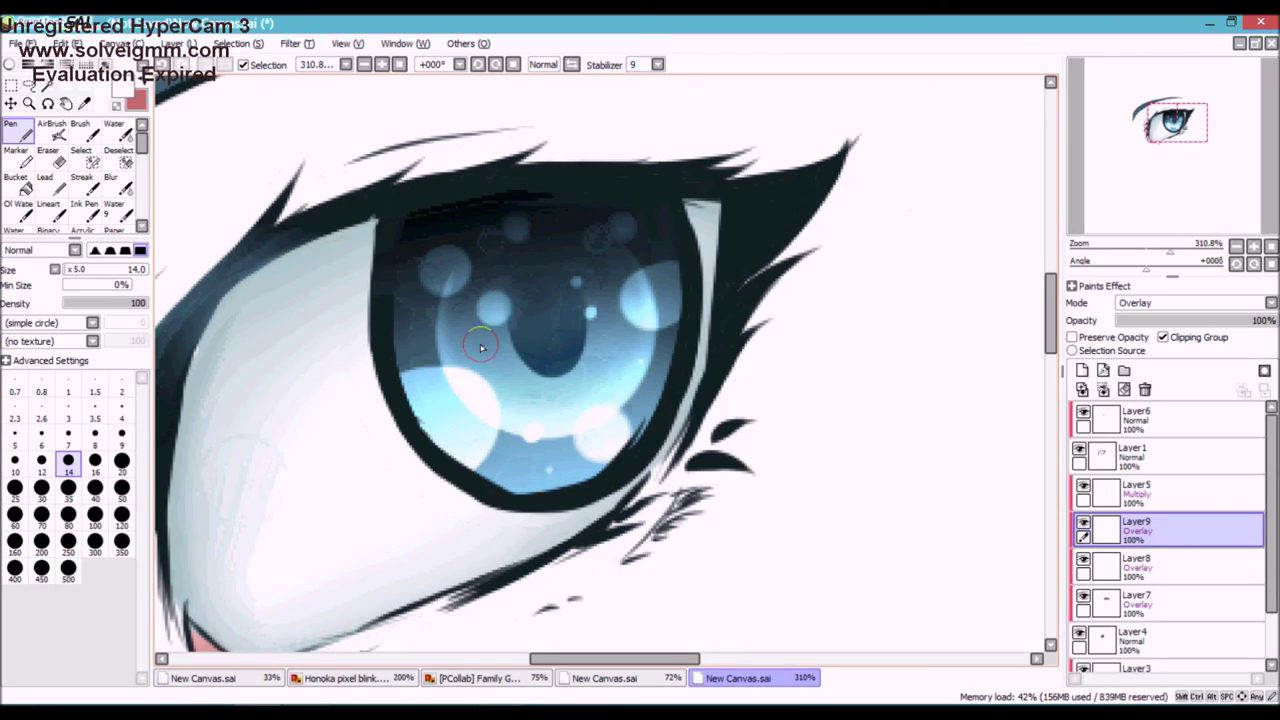
# Partly erase the insides of the large light circles in the iris and soften them with Blur at size 35
pyautogui.scroll(3, 481, 347)
pyautogui.press('e')
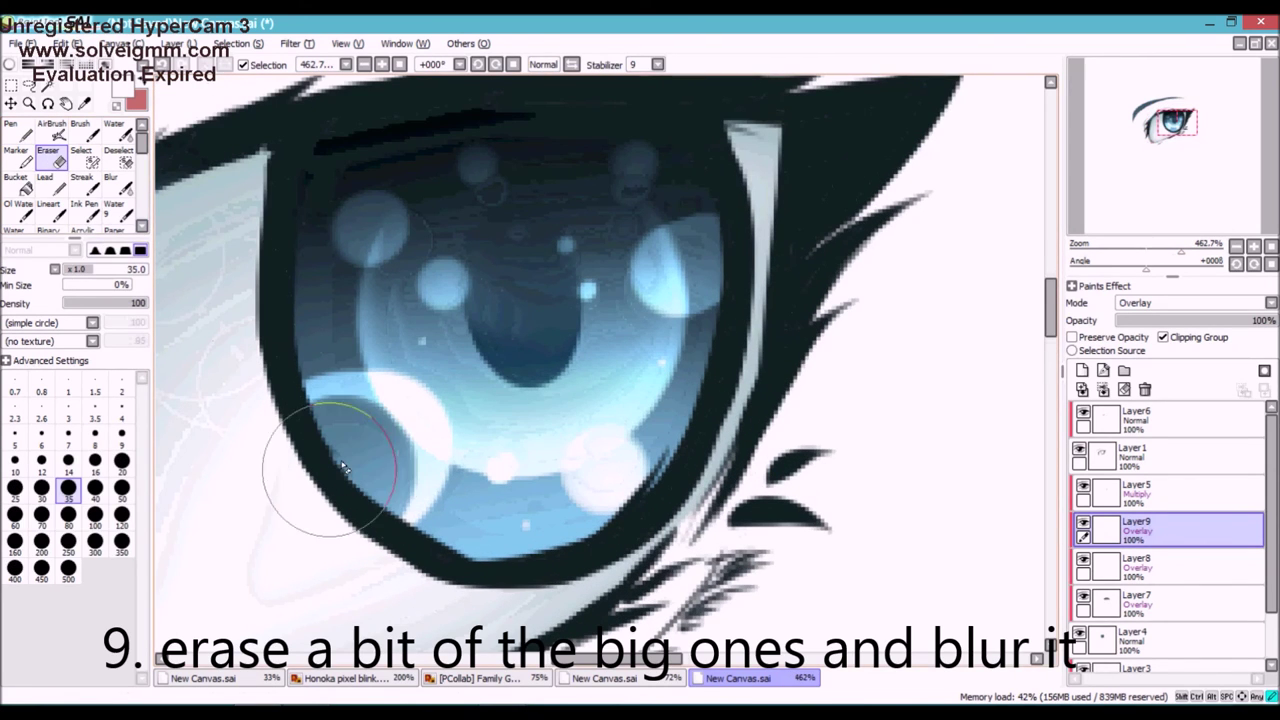
pyautogui.click(112, 183)
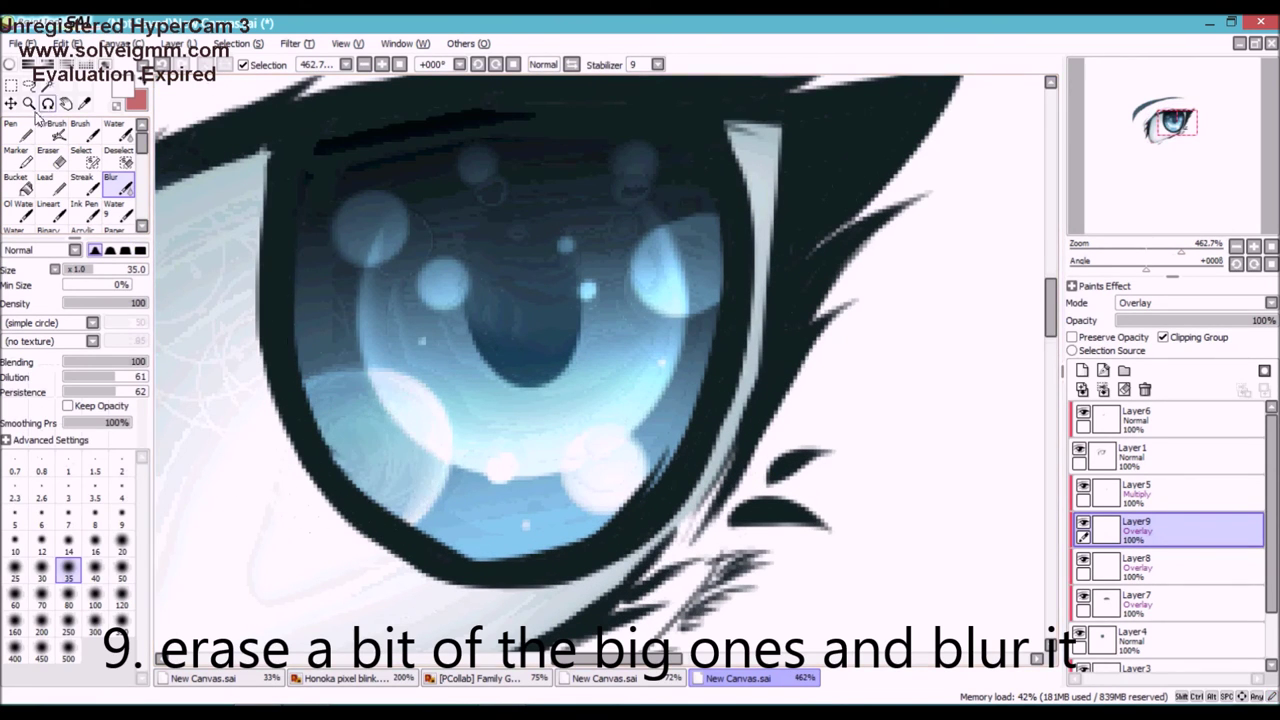
pyautogui.press('e')
pyautogui.moveTo(713, 250)
pyautogui.mouseDown()
pyautogui.moveTo(681, 271)
pyautogui.moveTo(712, 264)
pyautogui.mouseUp()
pyautogui.click(114, 186)
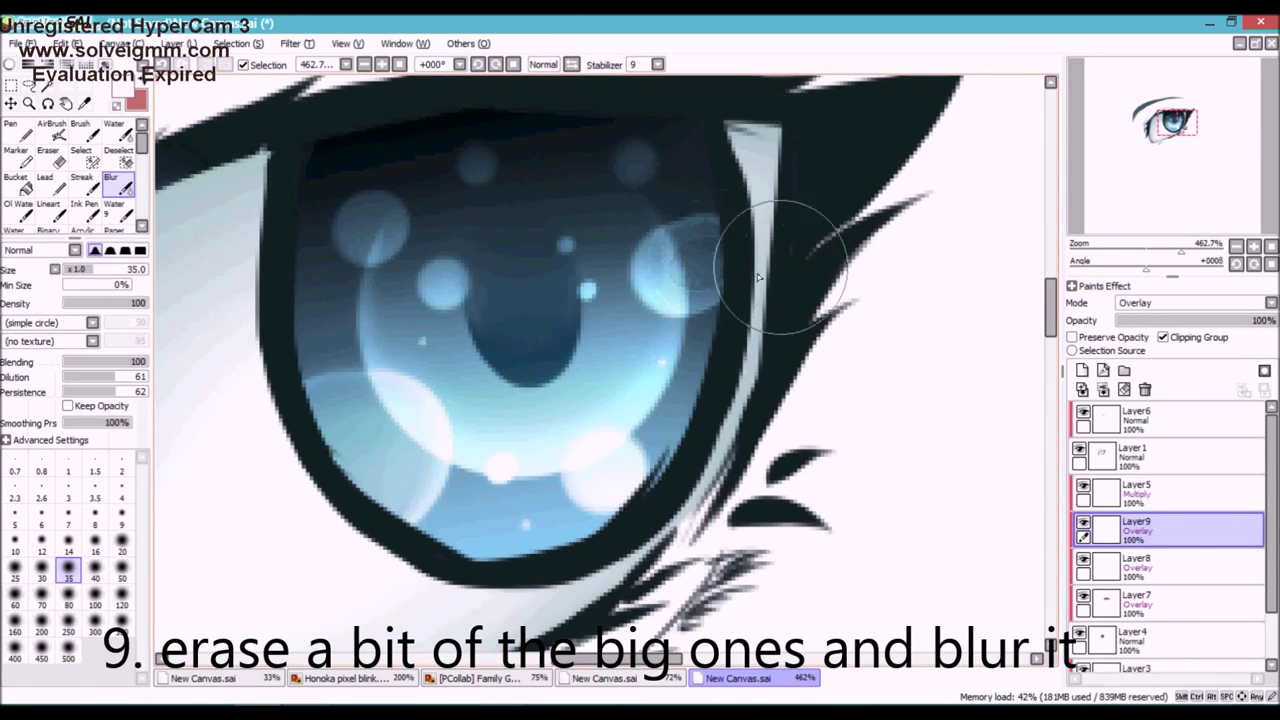
pyautogui.click(52, 162)
pyautogui.press('e')
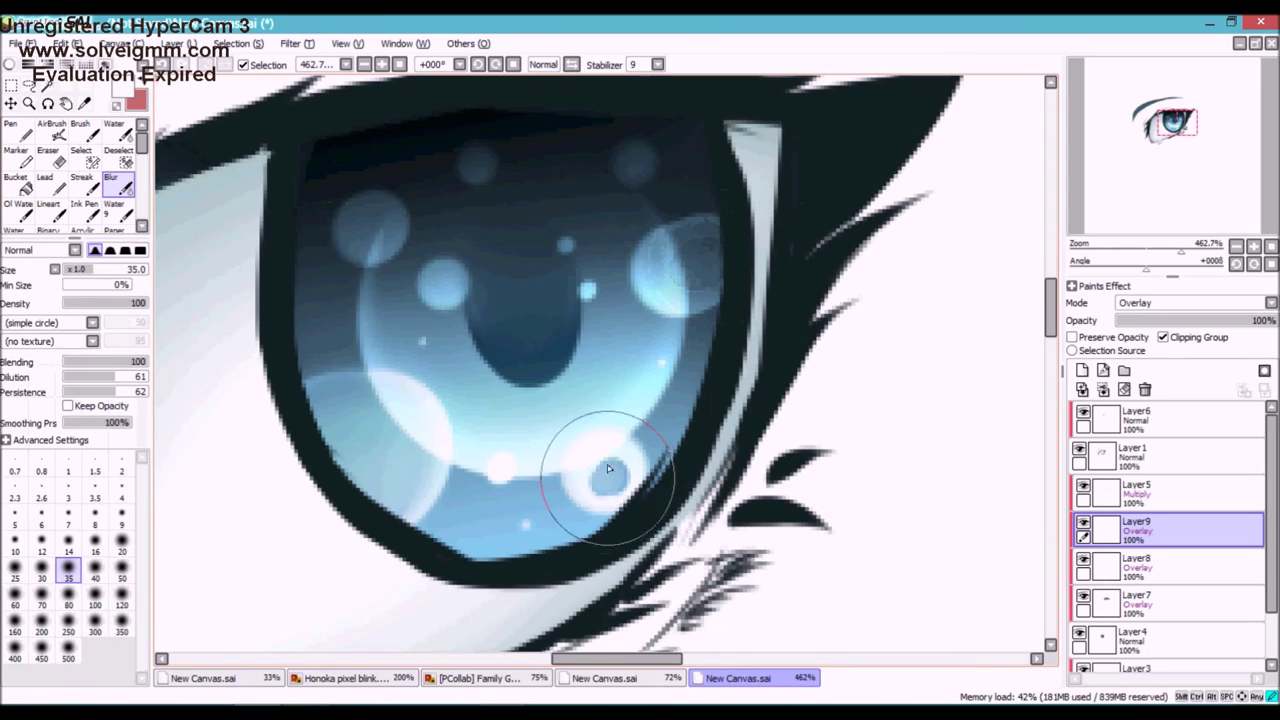
pyautogui.moveTo(1148, 252); pyautogui.dragTo(1174, 252)
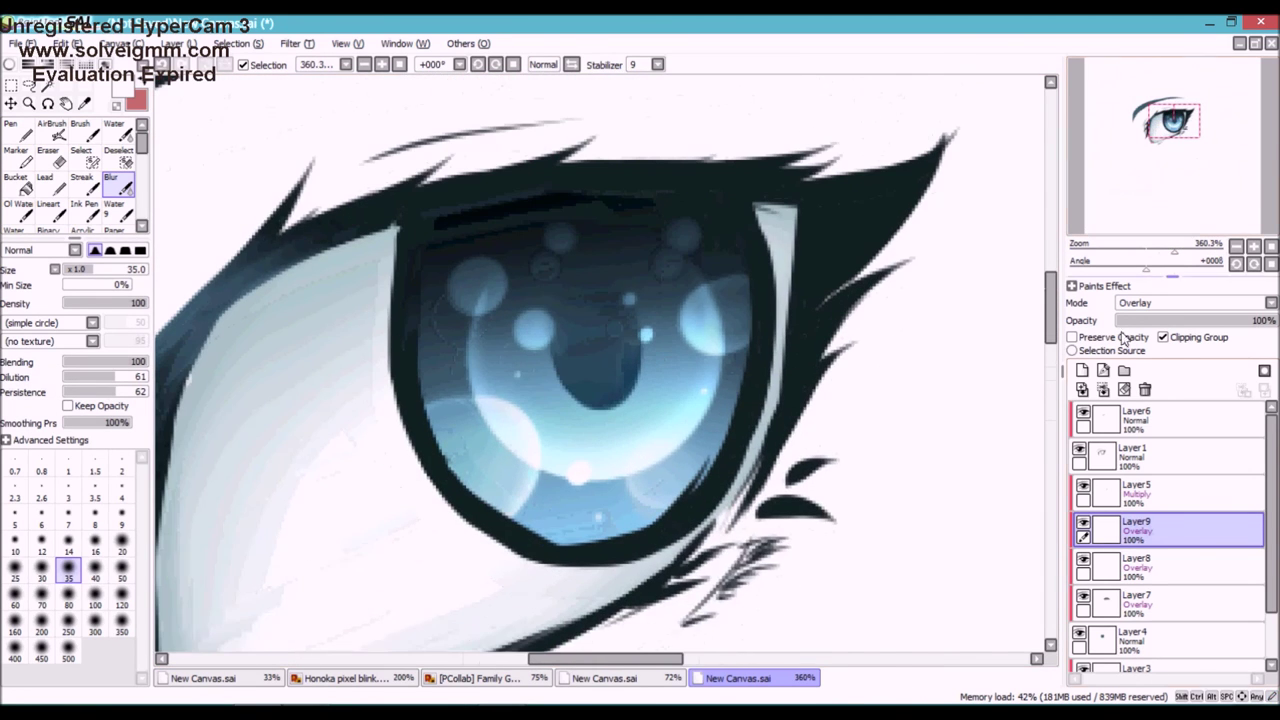
# Add a layer above all others and airbrush soft white oval highlights over the iris at size 80, plus a smaller one at size 30
pyautogui.click(1138, 416)
pyautogui.click(1082, 370)
pyautogui.press('v')
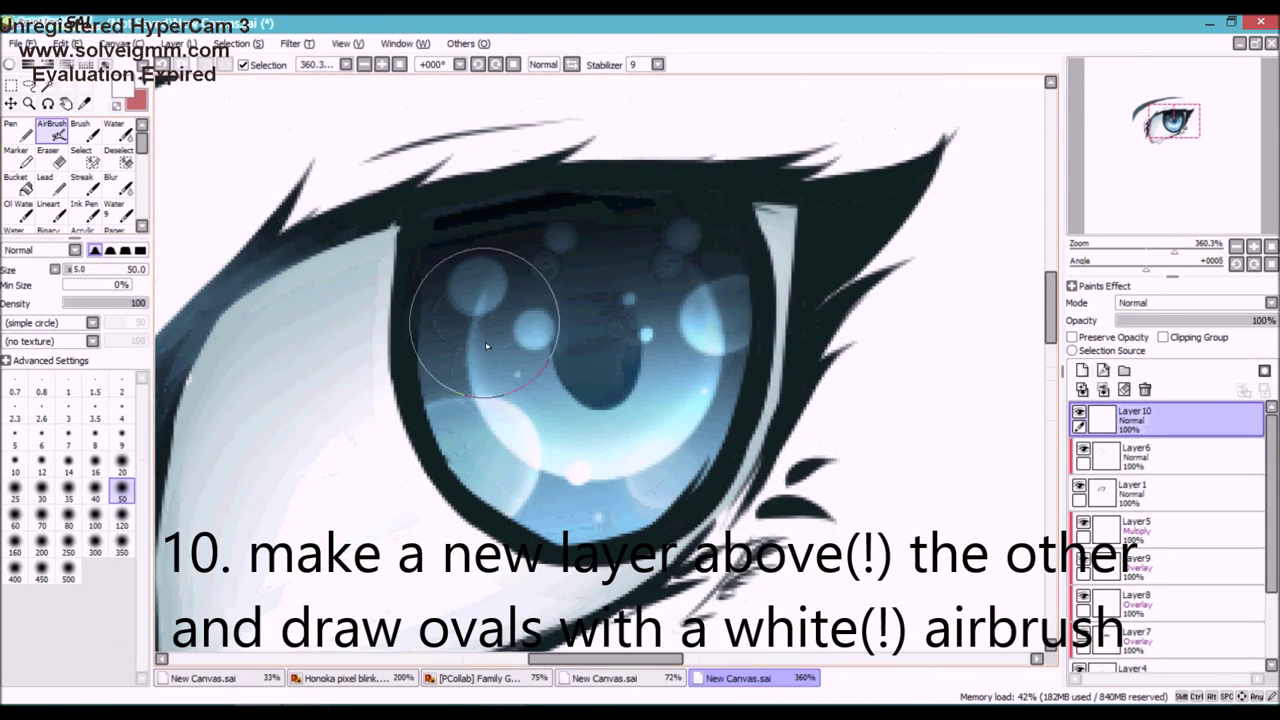
pyautogui.click(68, 518)
pyautogui.moveTo(470, 300)
pyautogui.mouseDown()
pyautogui.moveTo(320, 314)
pyautogui.moveTo(470, 260)
pyautogui.mouseUp()
pyautogui.moveTo(725, 345)
pyautogui.mouseDown()
pyautogui.moveTo(735, 370)
pyautogui.moveTo(765, 330)
pyautogui.mouseUp()
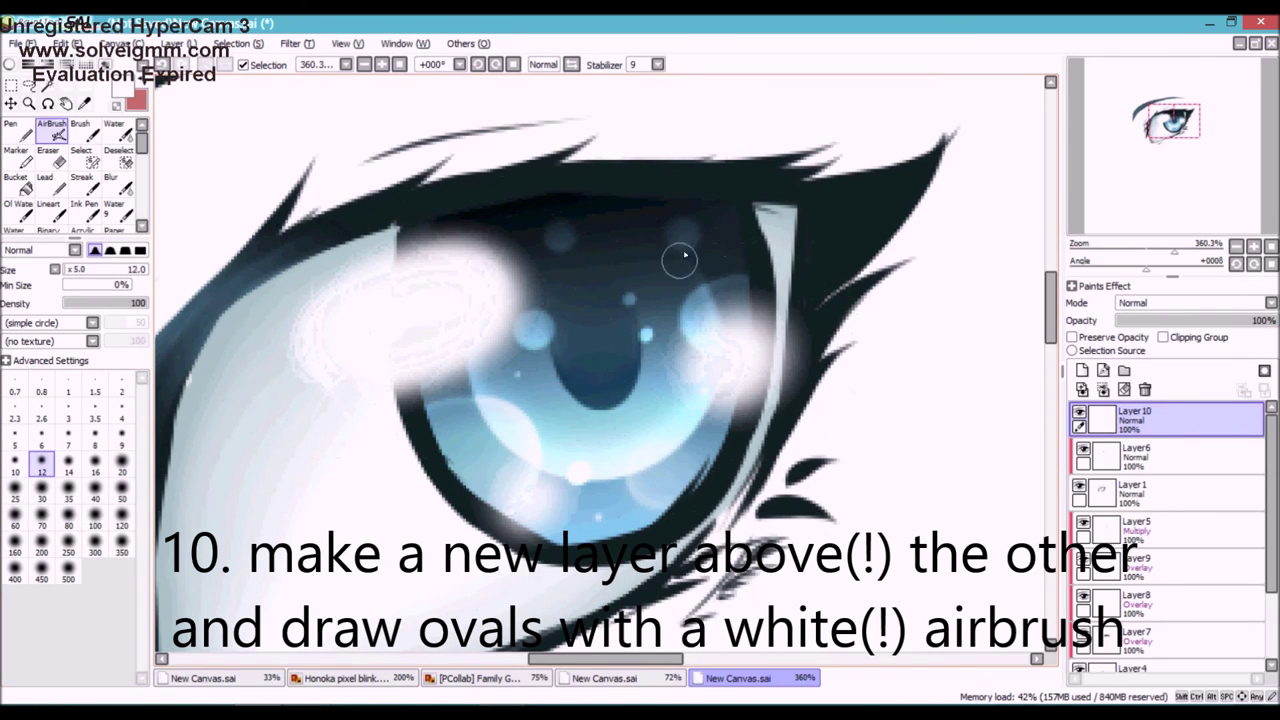
pyautogui.click(162, 65)
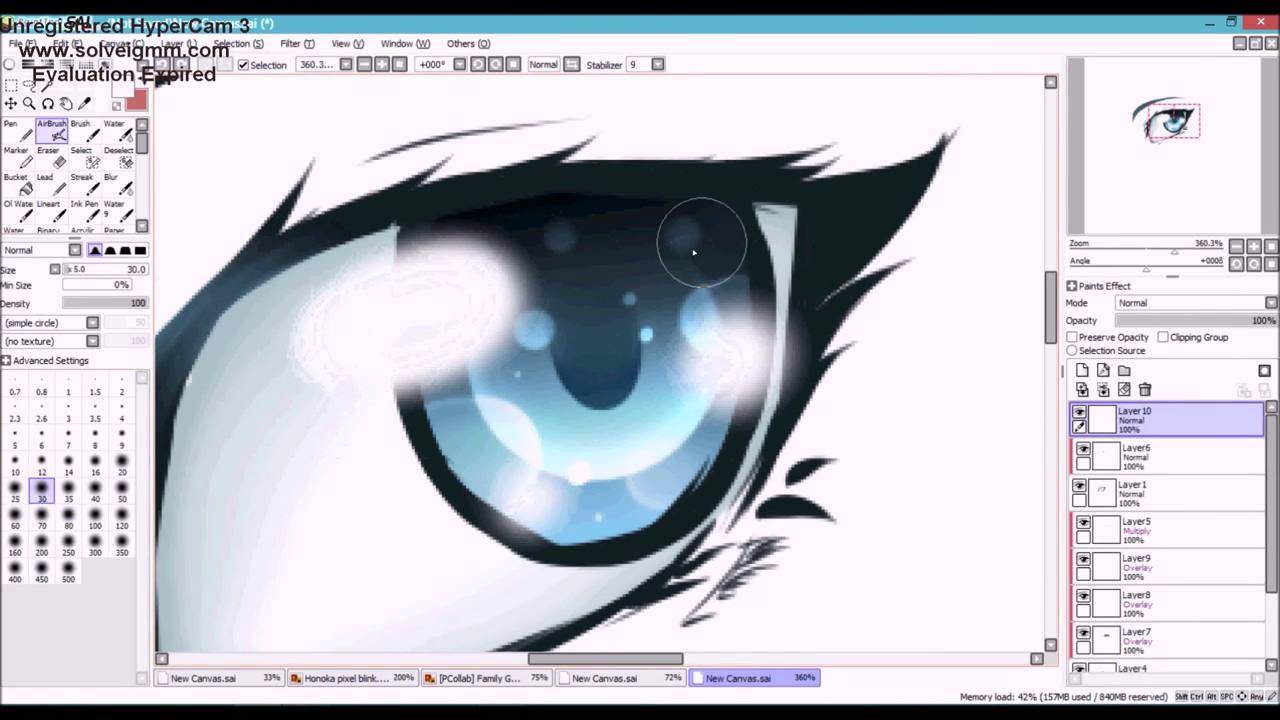
pyautogui.moveTo(672, 252); pyautogui.dragTo(700, 240)
pyautogui.moveTo(1175, 251); pyautogui.dragTo(1154, 250)
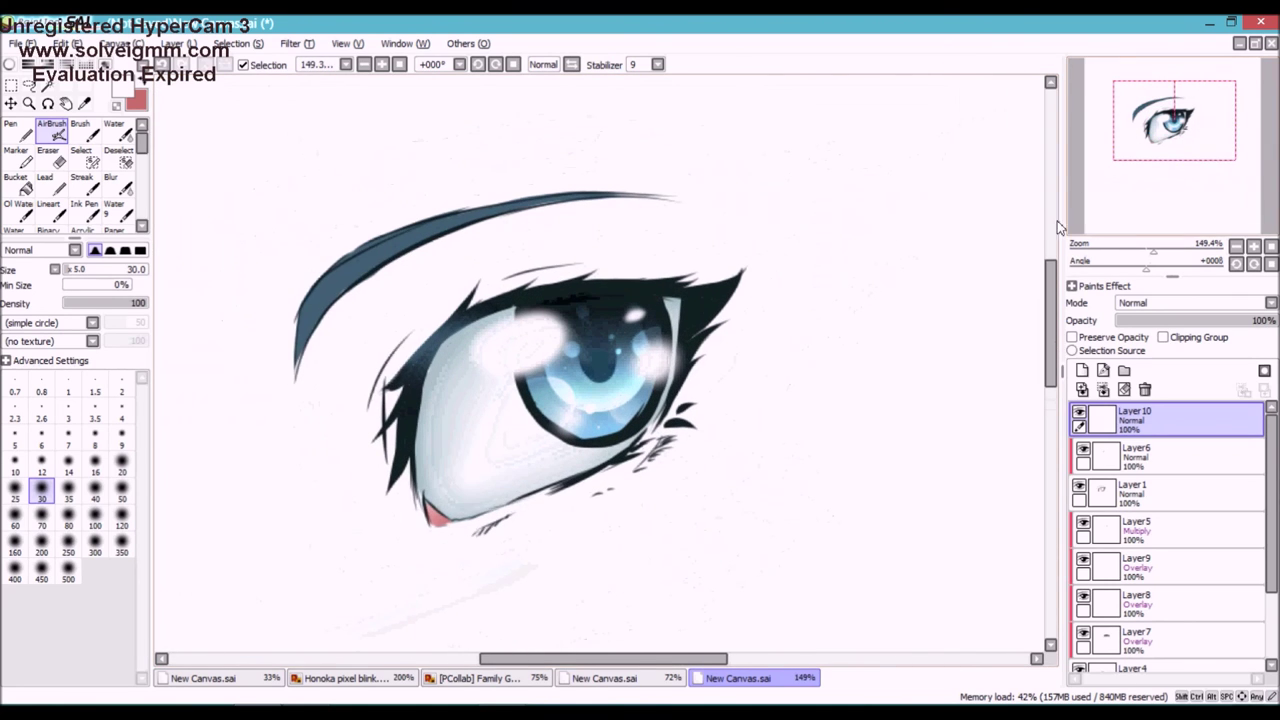
# Duplicate the white highlight layer and place the copy beneath the original in Luminosity mode with Preserve Opacity on
pyautogui.click(180, 44)
pyautogui.click(198, 110)
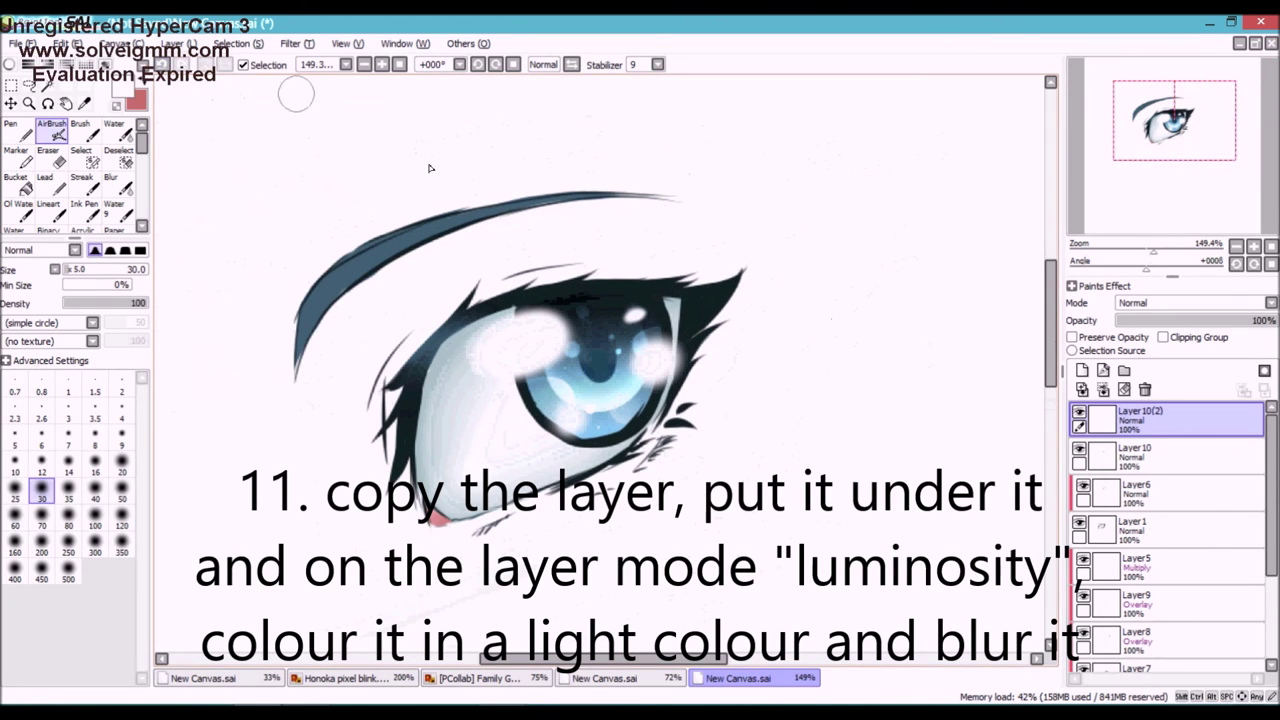
pyautogui.moveTo(1140, 420); pyautogui.dragTo(1140, 456)
pyautogui.click(1190, 302)
pyautogui.click(1148, 380)
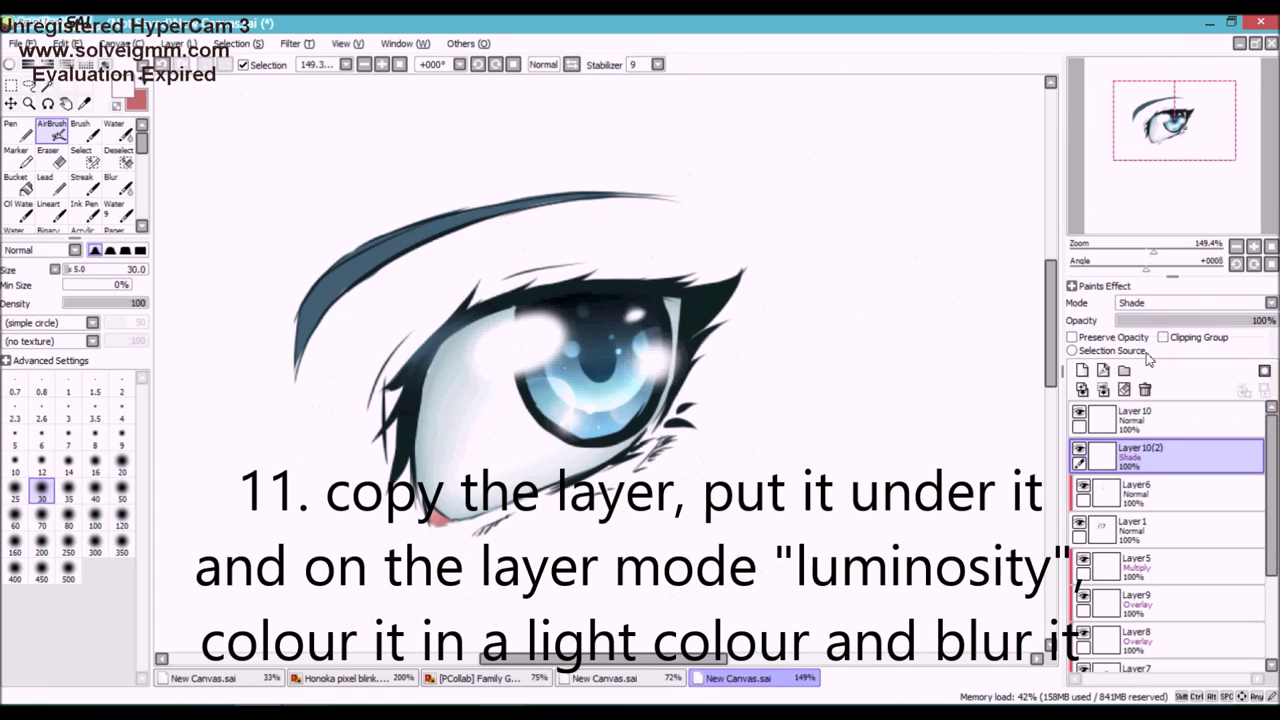
pyautogui.click(1190, 302)
pyautogui.click(1150, 368)
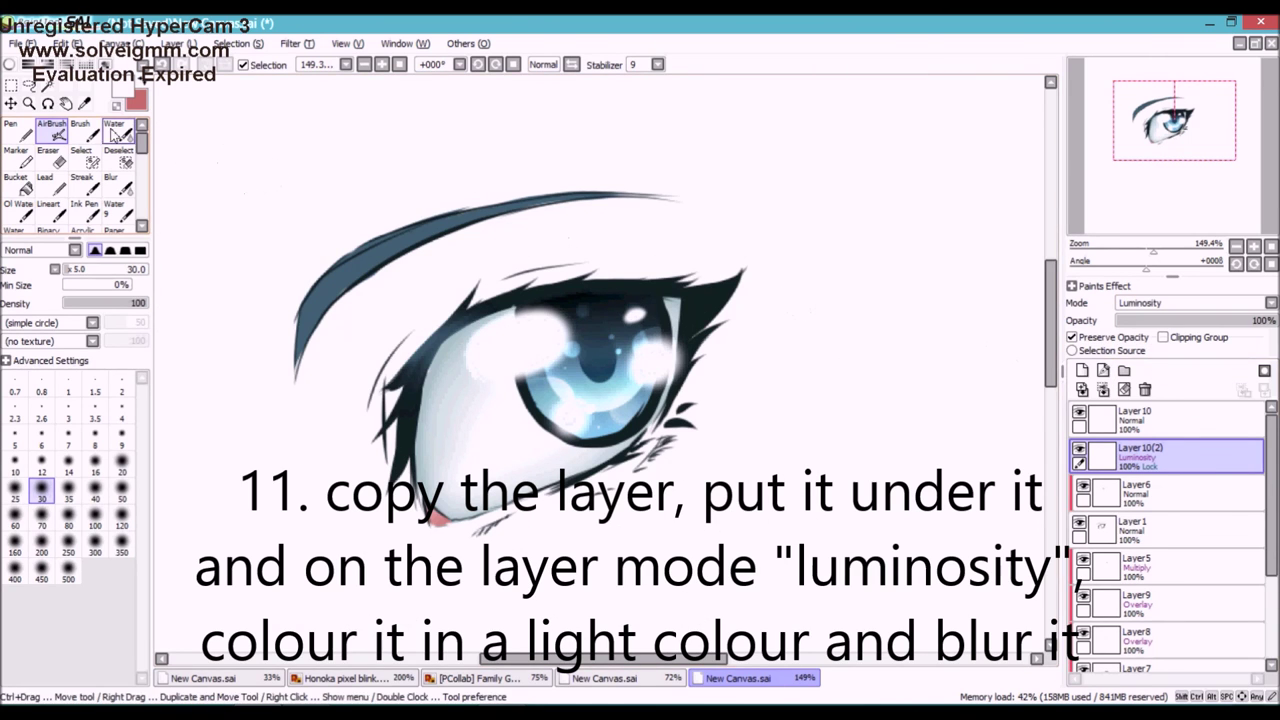
# Recolour the duplicated highlights a light grey-blue with the Pen at size 250, taking the colour from the eyebrow
pyautogui.click(84, 103)
pyautogui.click(350, 272)
pyautogui.click(10, 65)
pyautogui.click(10, 65)
pyautogui.click(18, 131)
pyautogui.click(68, 543)
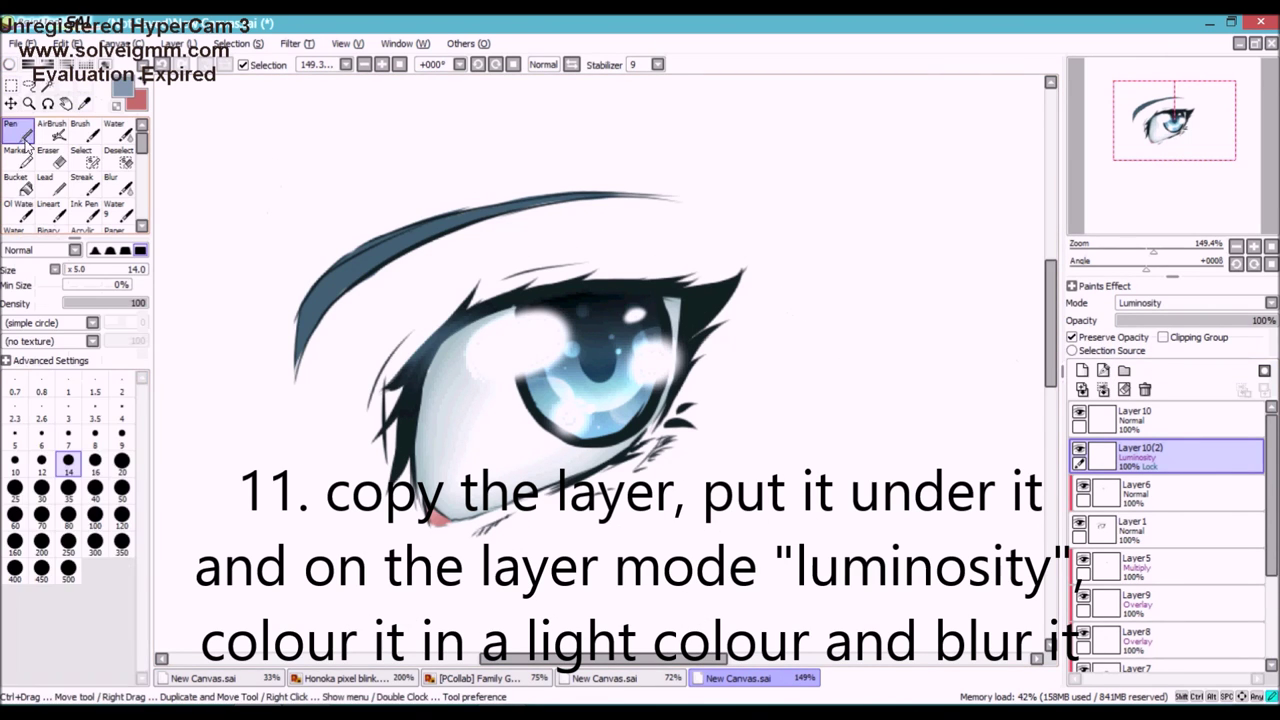
pyautogui.moveTo(558, 318); pyautogui.dragTo(620, 340)
# Turn off Preserve Opacity on the duplicated highlights, blur them at size 80, and select the top highlight layer
pyautogui.click(1125, 338)
pyautogui.moveTo(1154, 251); pyautogui.dragTo(1175, 255)
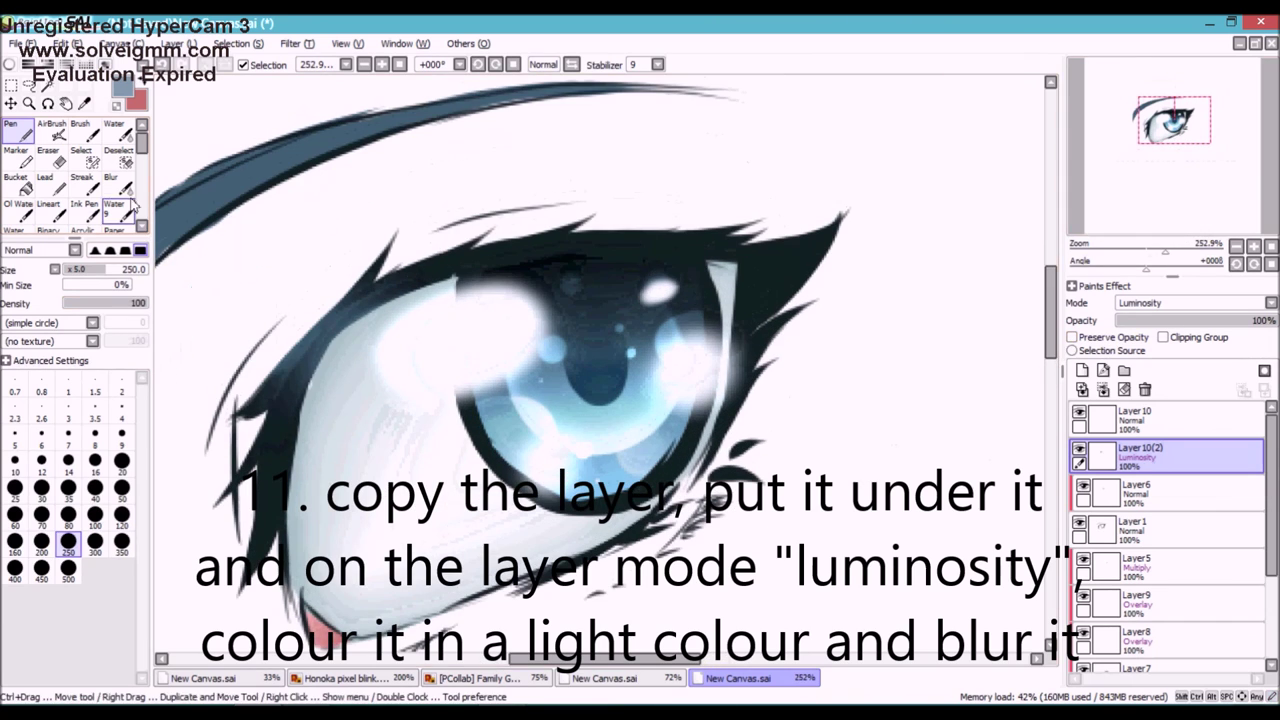
pyautogui.click(110, 180)
pyautogui.click(68, 598)
pyautogui.moveTo(1165, 256)
pyautogui.mouseDown()
pyautogui.moveTo(1148, 258)
pyautogui.moveTo(1160, 257)
pyautogui.mouseUp()
pyautogui.click(1140, 418)
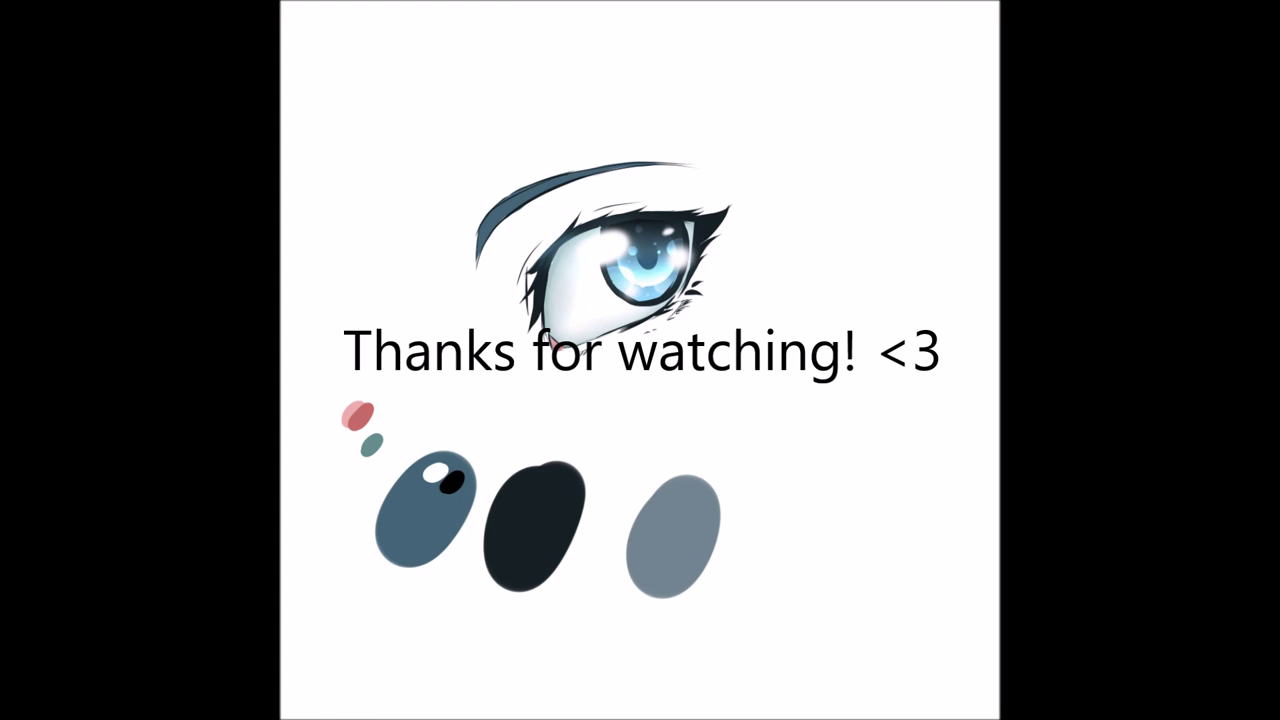